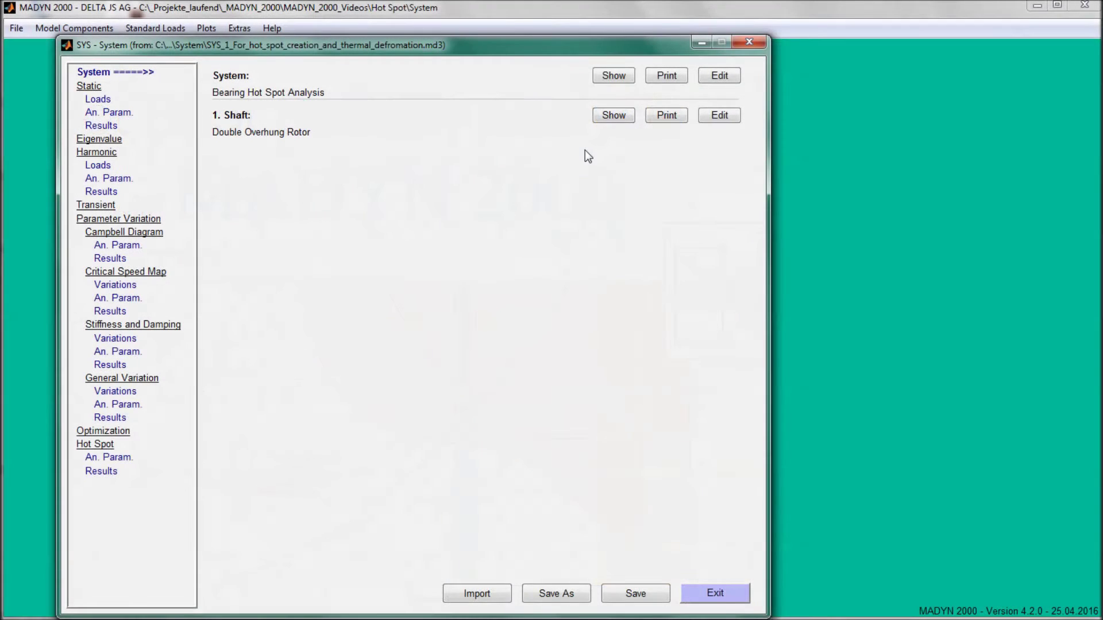
- Open the Show plot menu on the 1. Shaft row (Double Overhung Rotor)
click(603, 115)
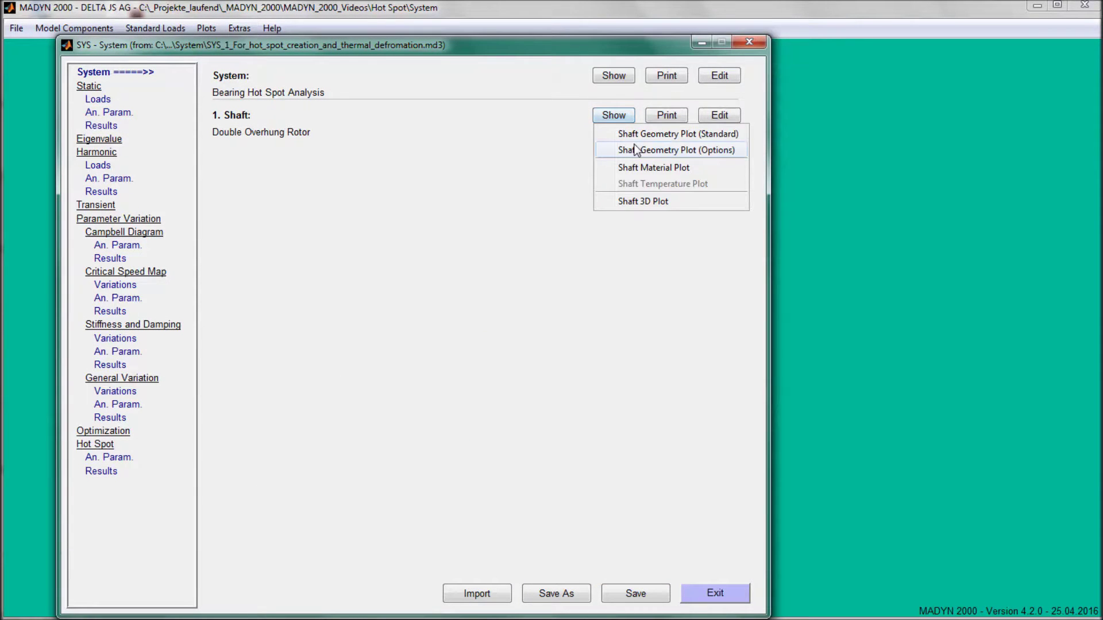
- View the Double Overhung Rotor geometry plot (120.63 kg, 760 mm shaft) with default visible objects, then close it
click(634, 145)
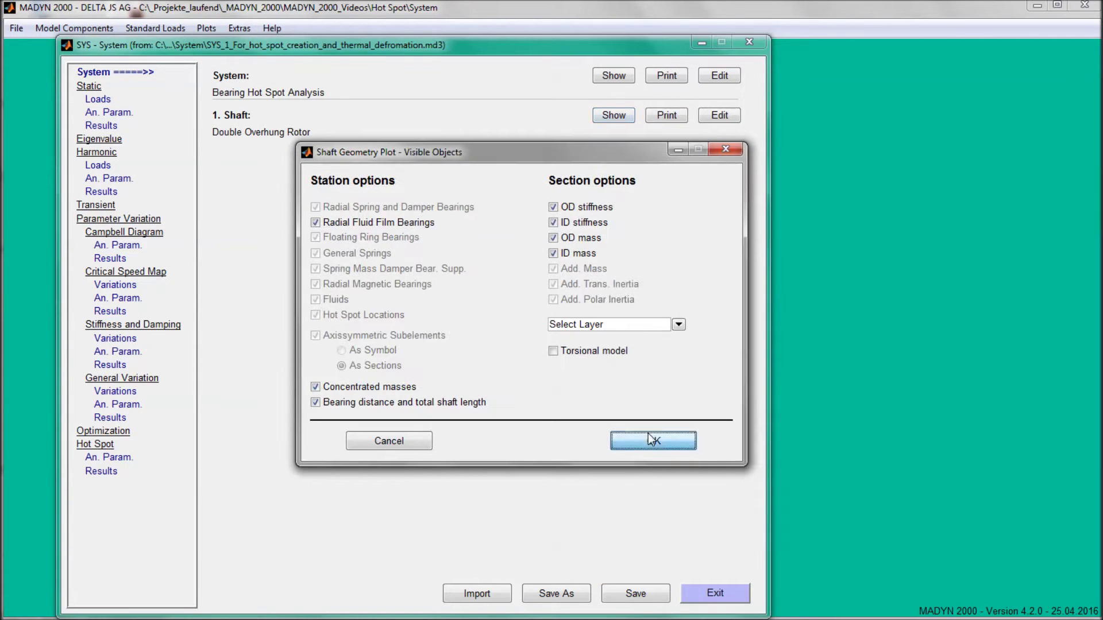
click(649, 434)
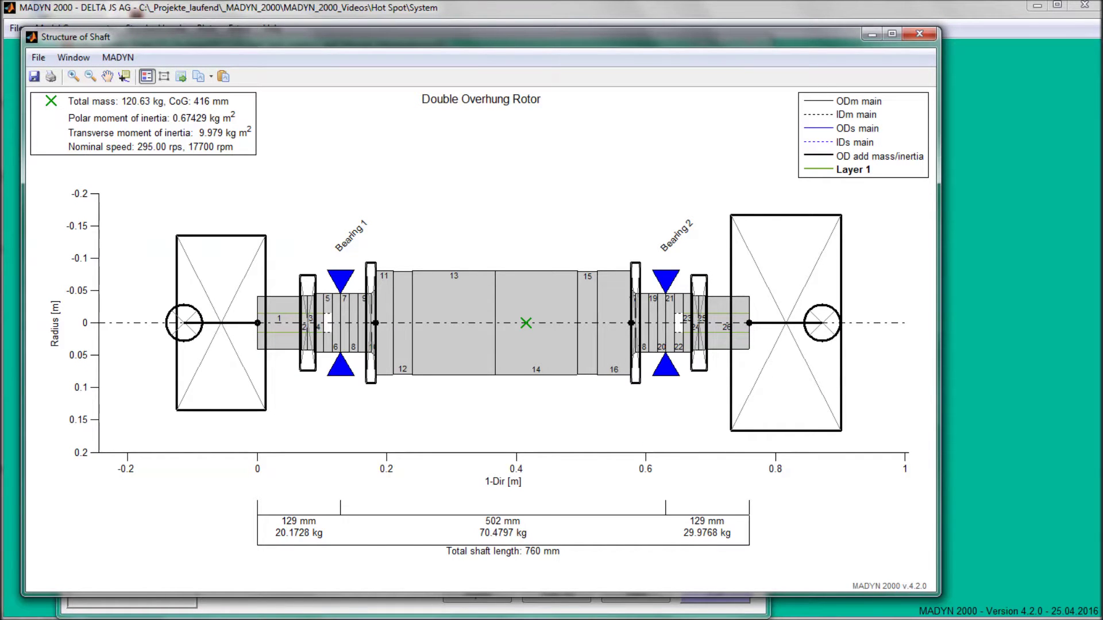
click(908, 36)
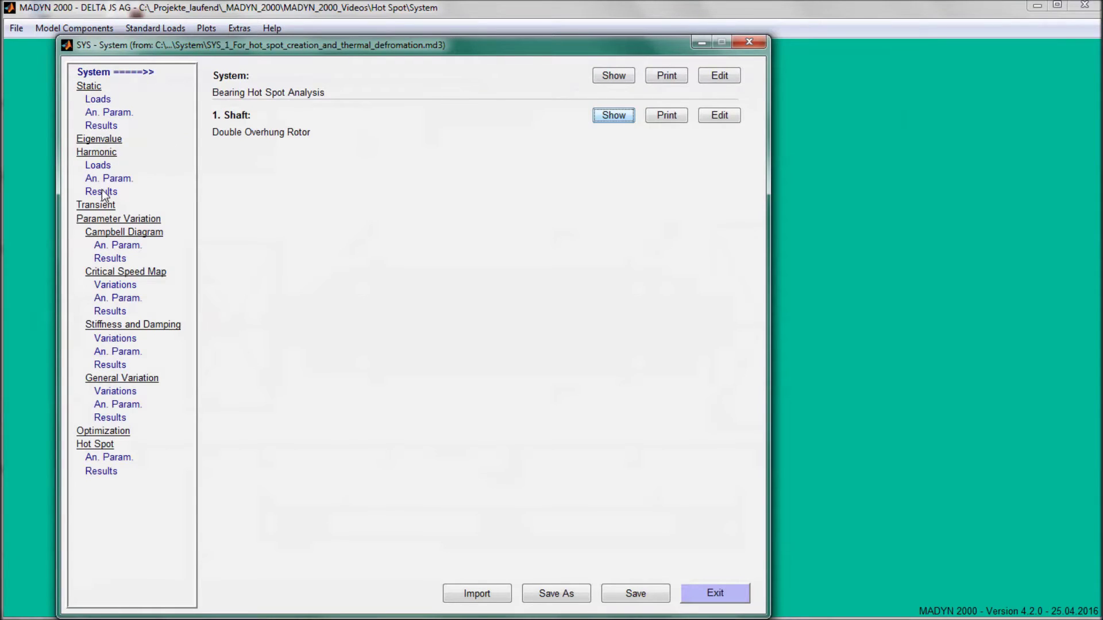
- Plot the Campbell diagram results, then close the diagram
click(104, 258)
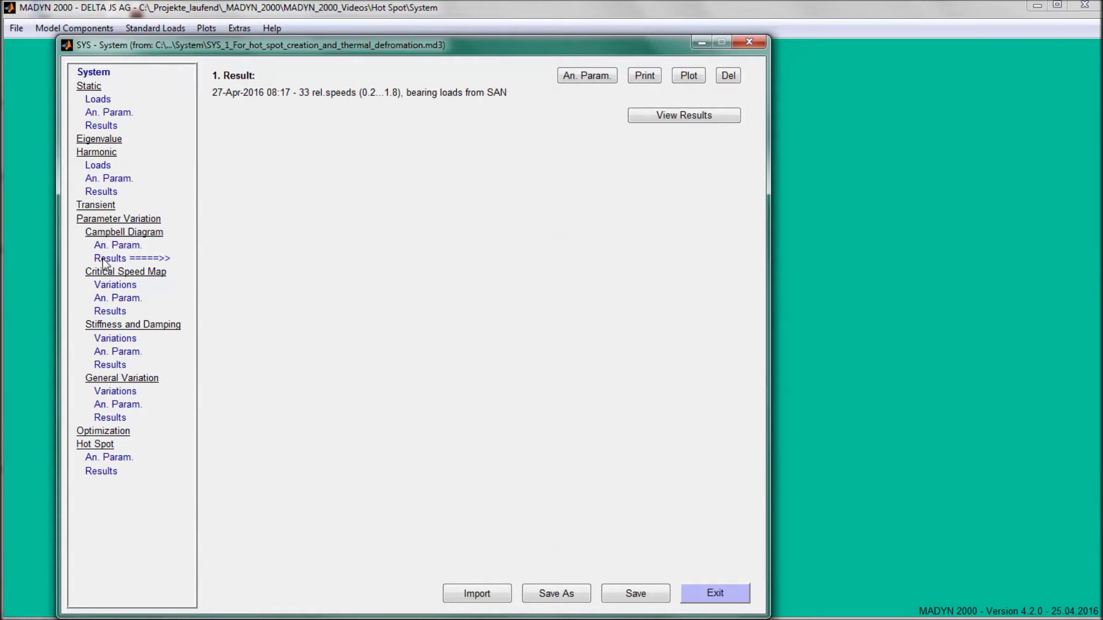
click(689, 78)
click(708, 90)
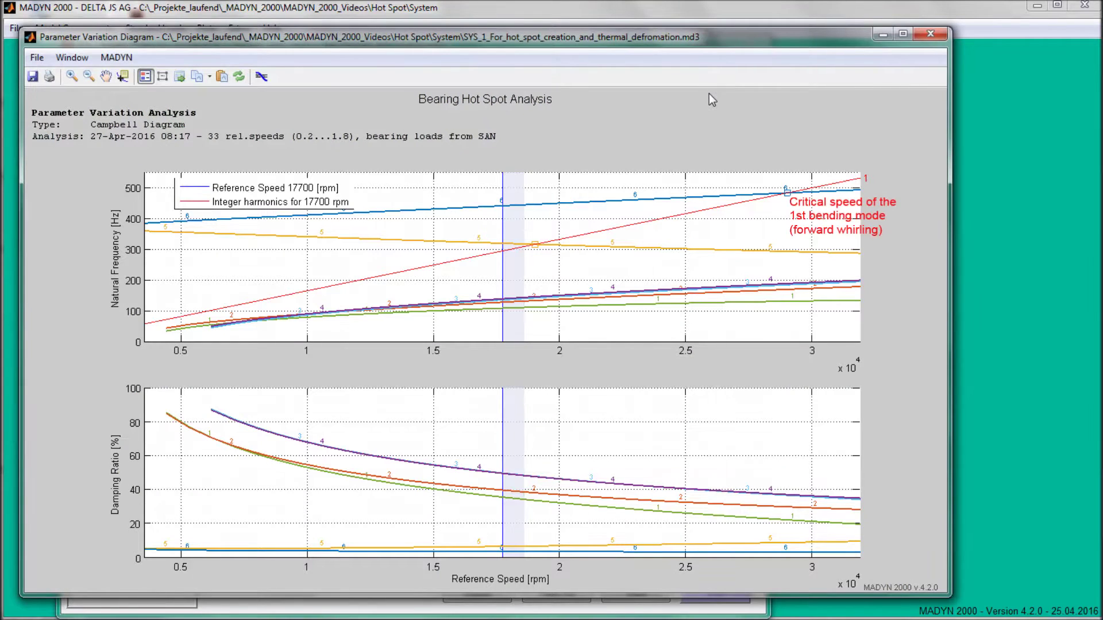
click(919, 35)
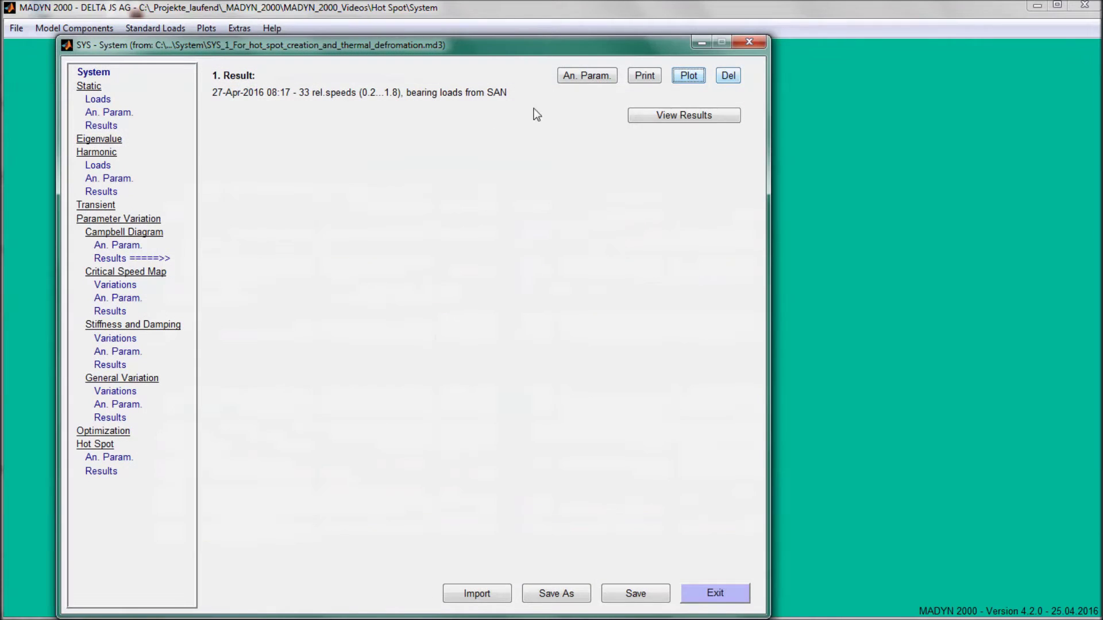
- Plot harmonic resonance at Stations 7 and 21 (Bearings 1 and 2), reposition the legend, close
click(122, 192)
click(698, 77)
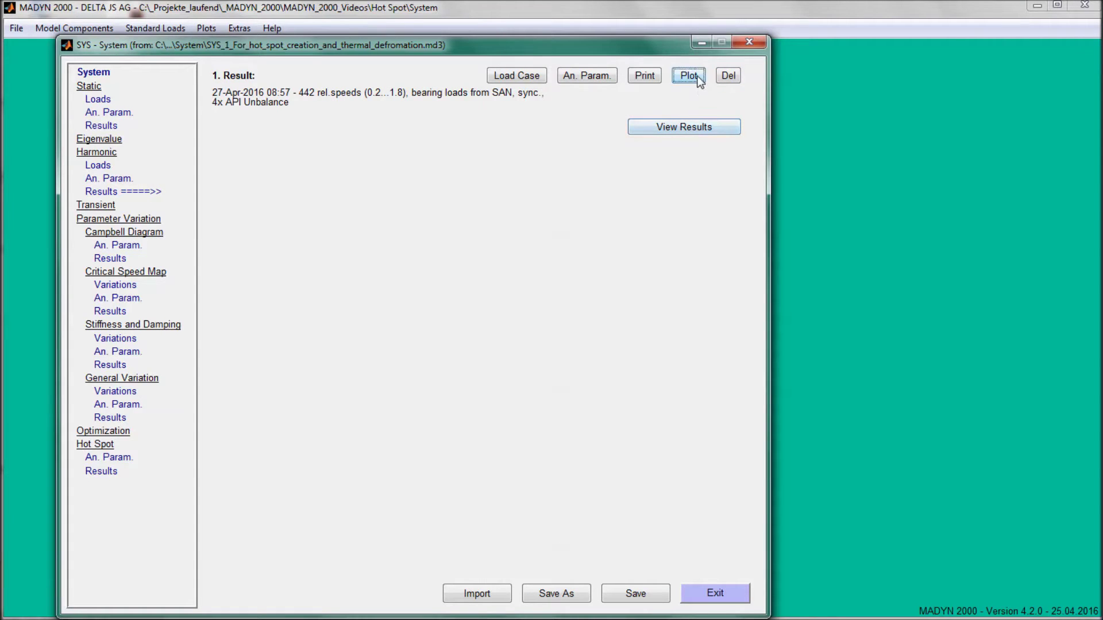
click(710, 95)
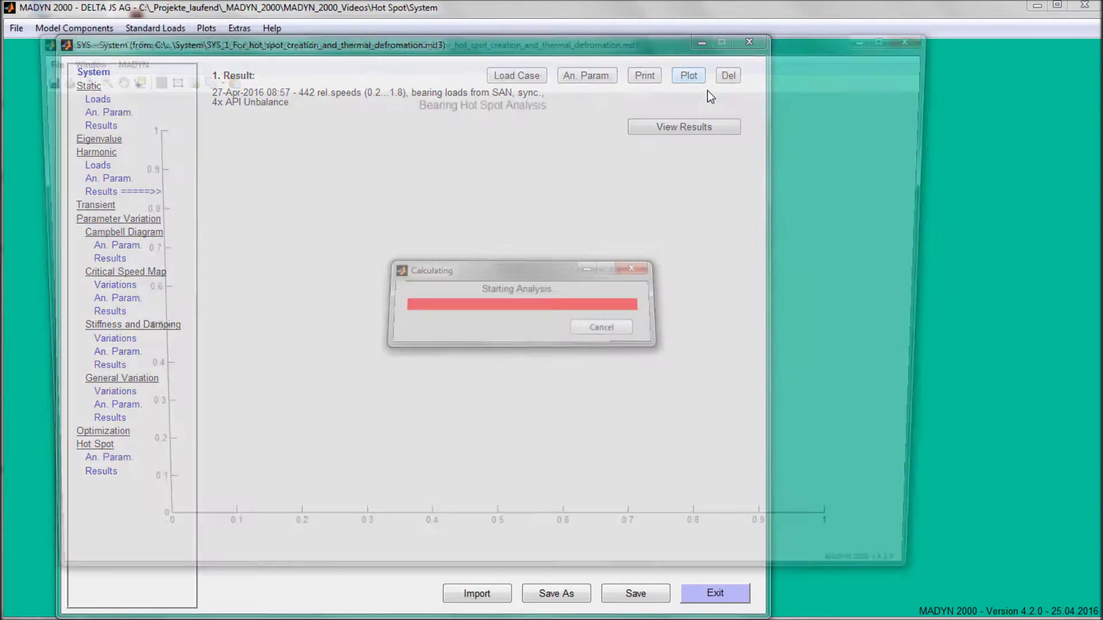
click(303, 199)
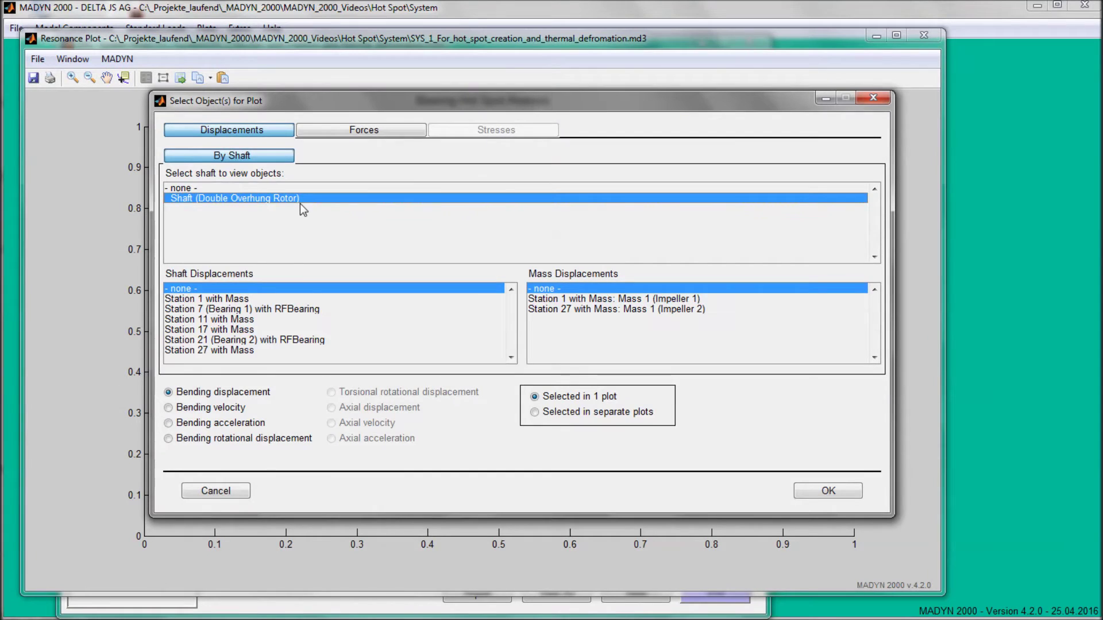
click(316, 309)
ctrl+click(311, 338)
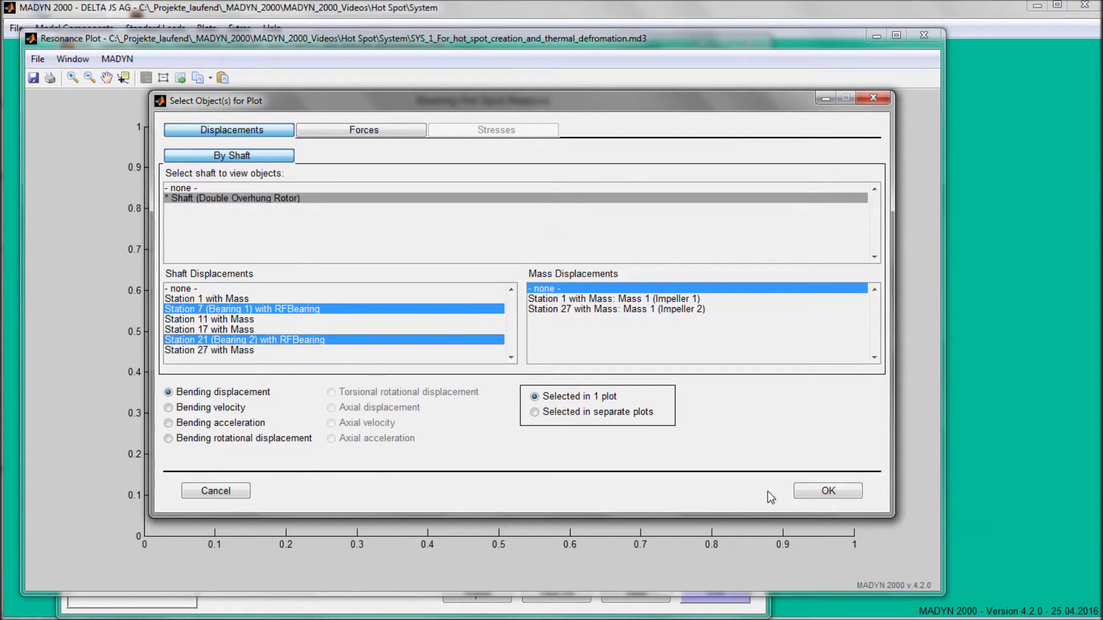
click(829, 490)
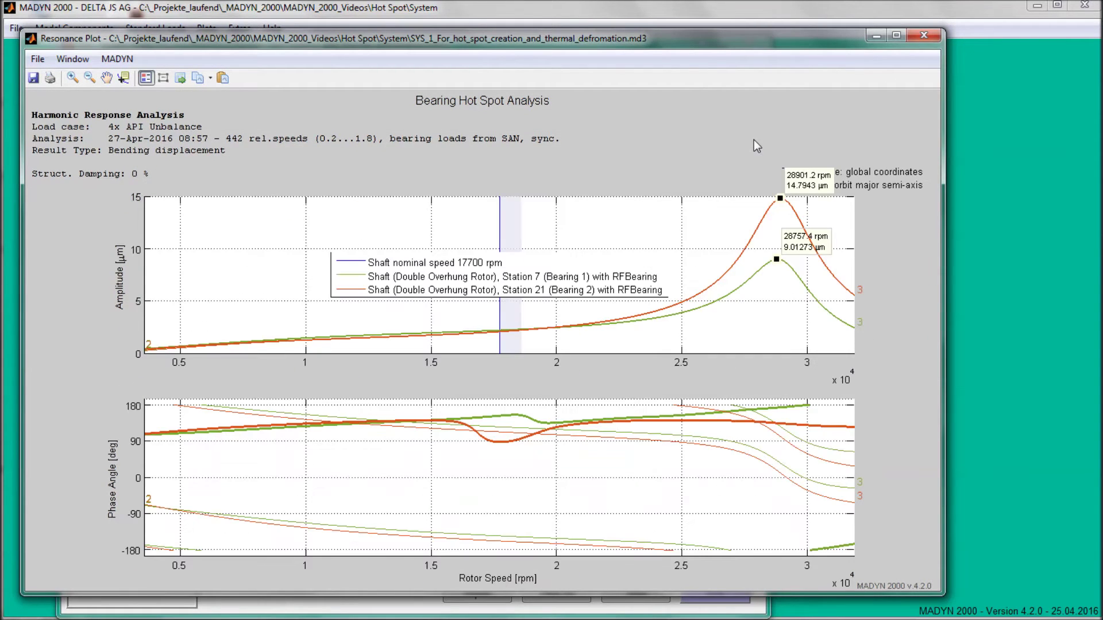
drag(605, 273, 446, 226)
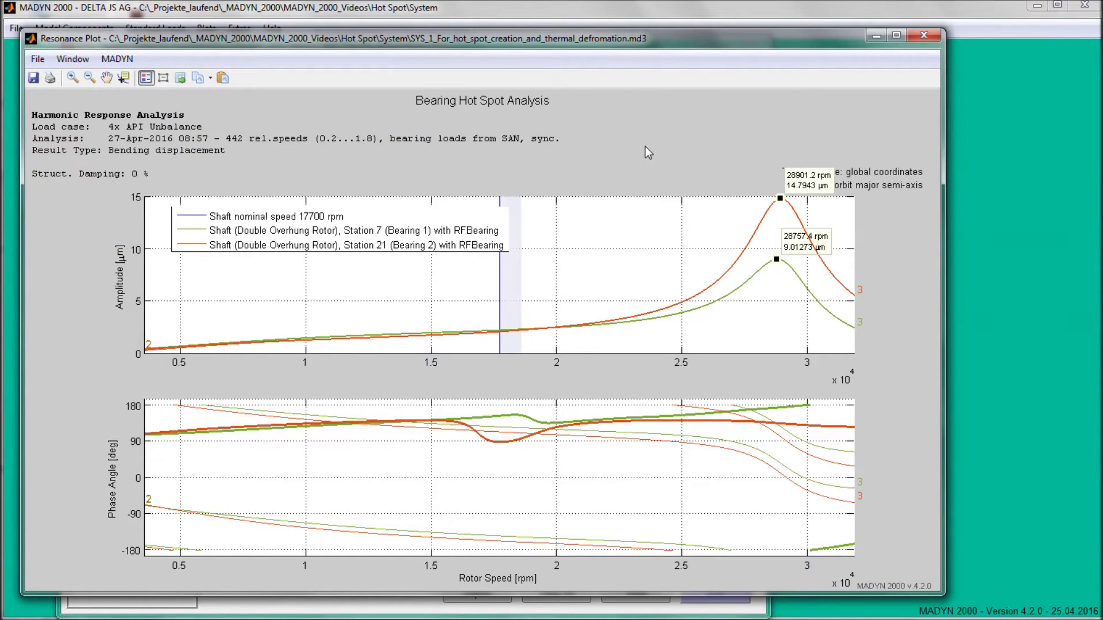
click(924, 36)
- In the shaft editor, add a Morton Effect hot spot at Station 7 (Bearing 1)
click(104, 71)
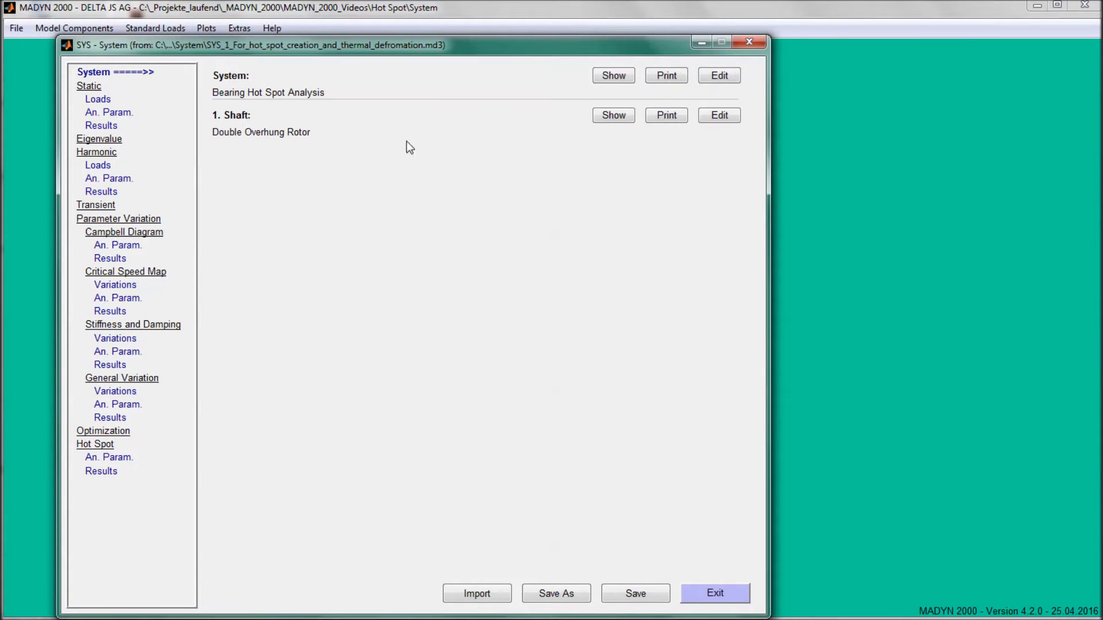
click(723, 119)
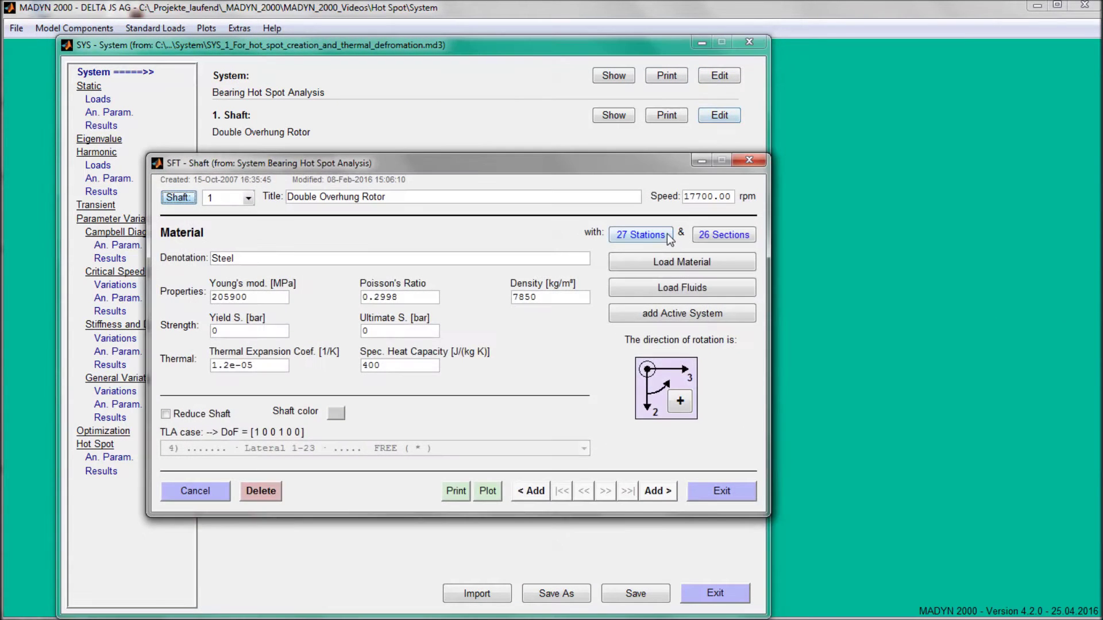
click(155, 257)
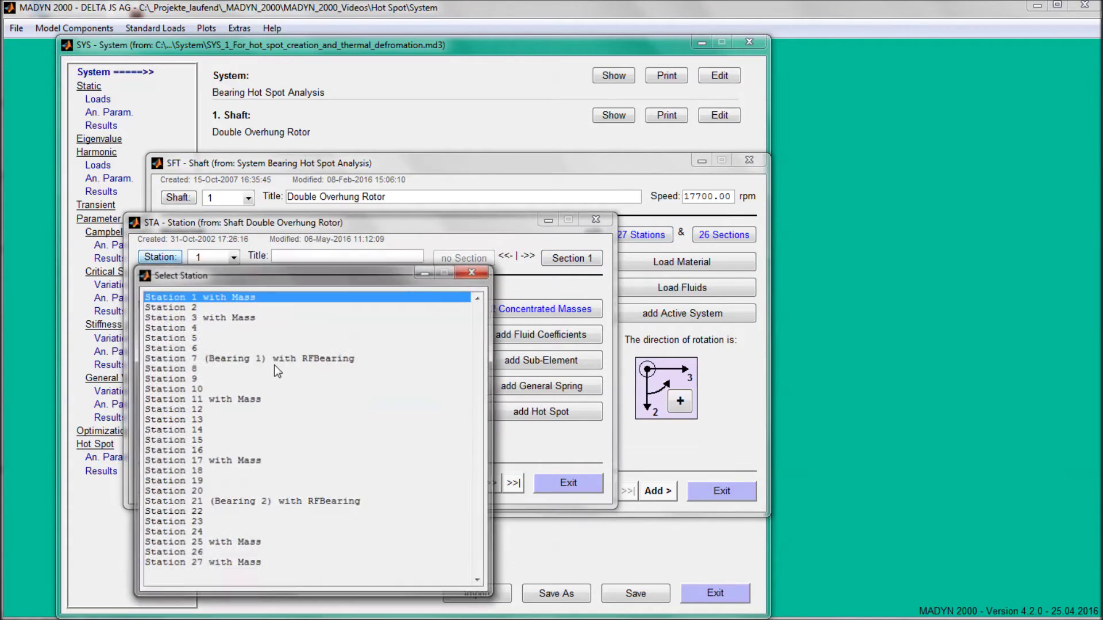
double_click(288, 359)
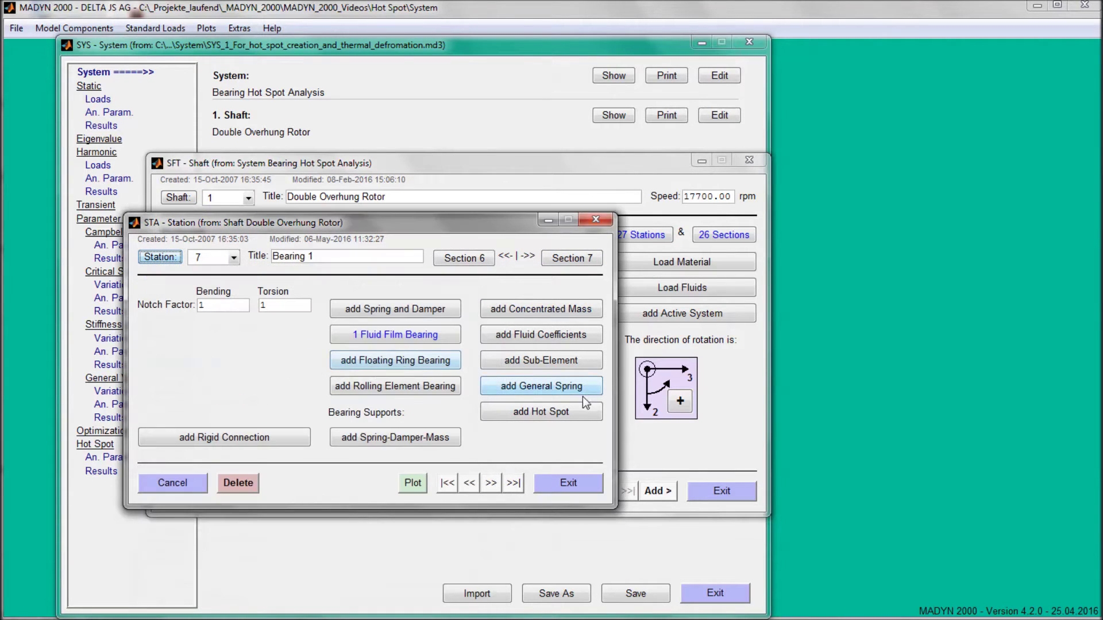
click(568, 410)
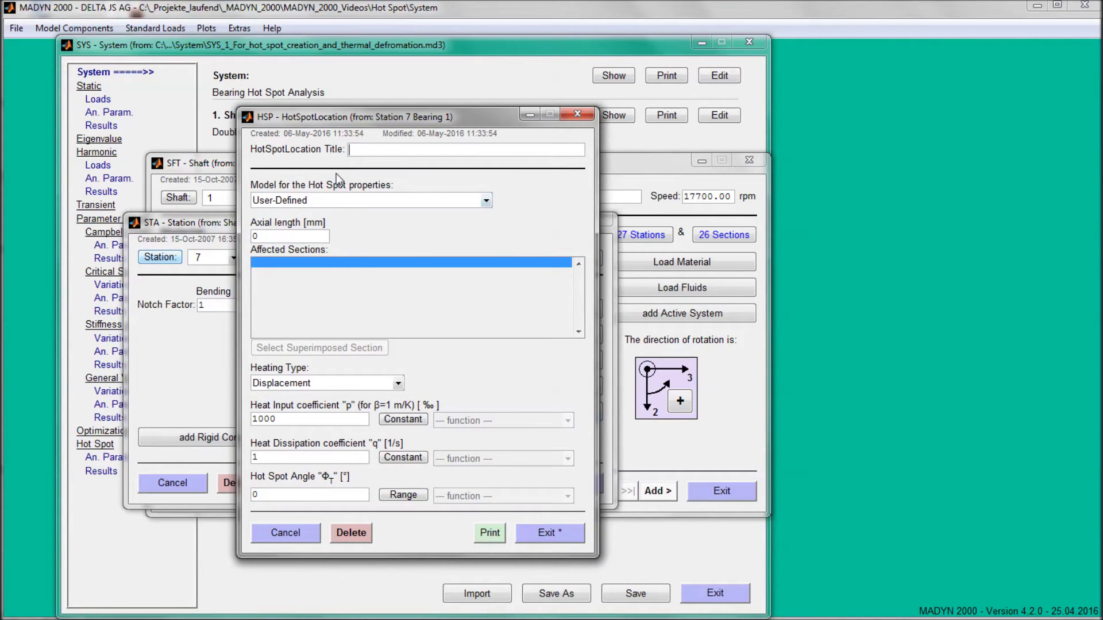
click(338, 200)
click(335, 227)
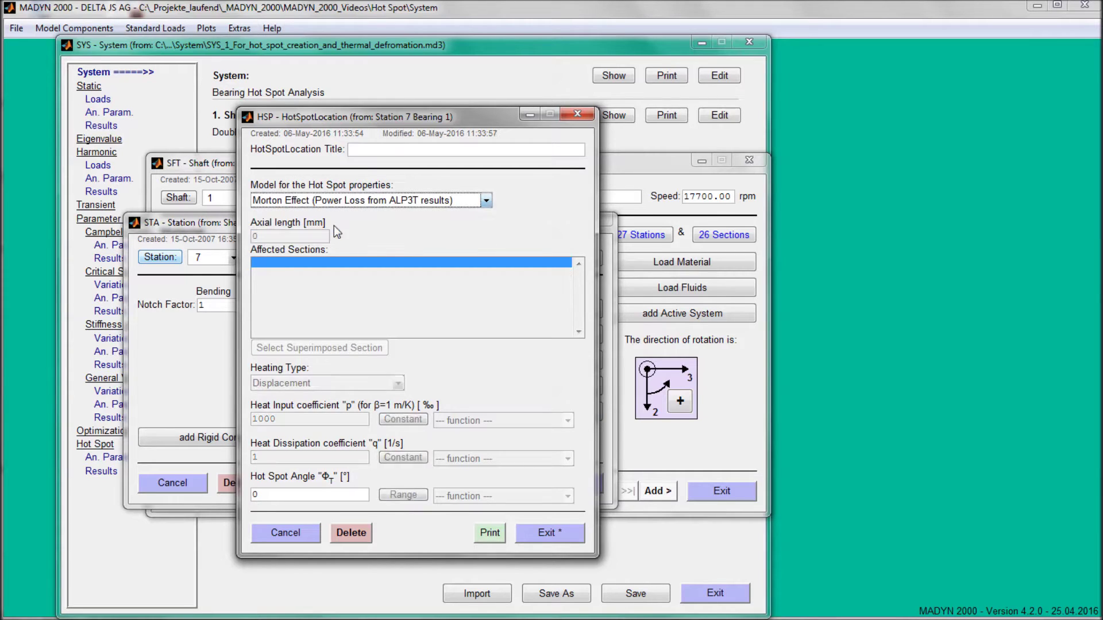
click(529, 534)
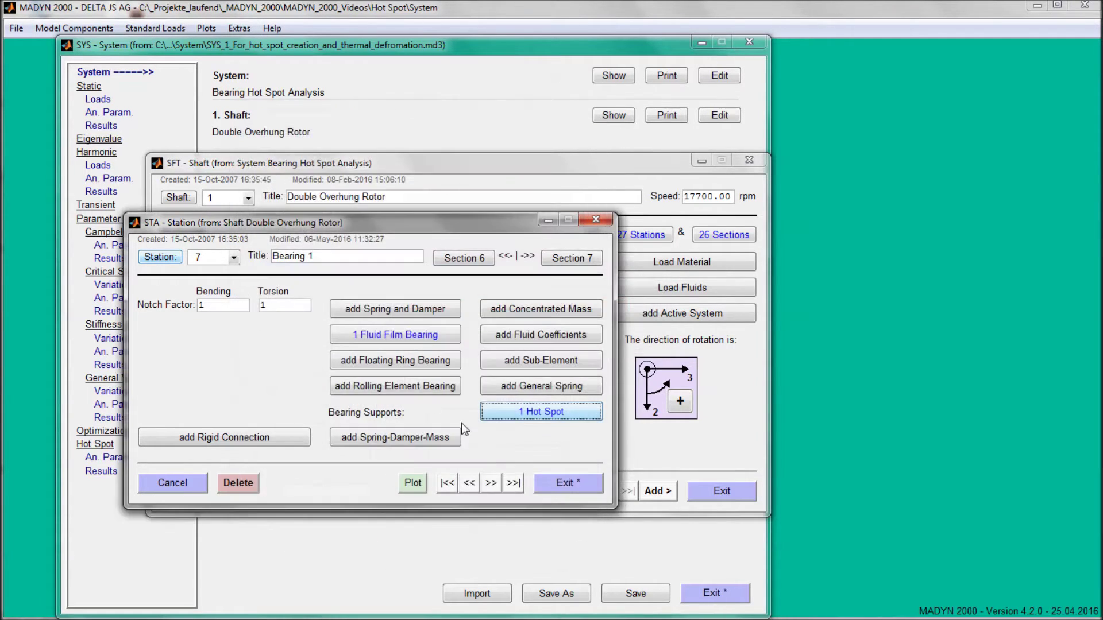
- Add a Morton Effect hot spot at Station 21 (Bearing 2) and exit the editors keeping changes
click(159, 255)
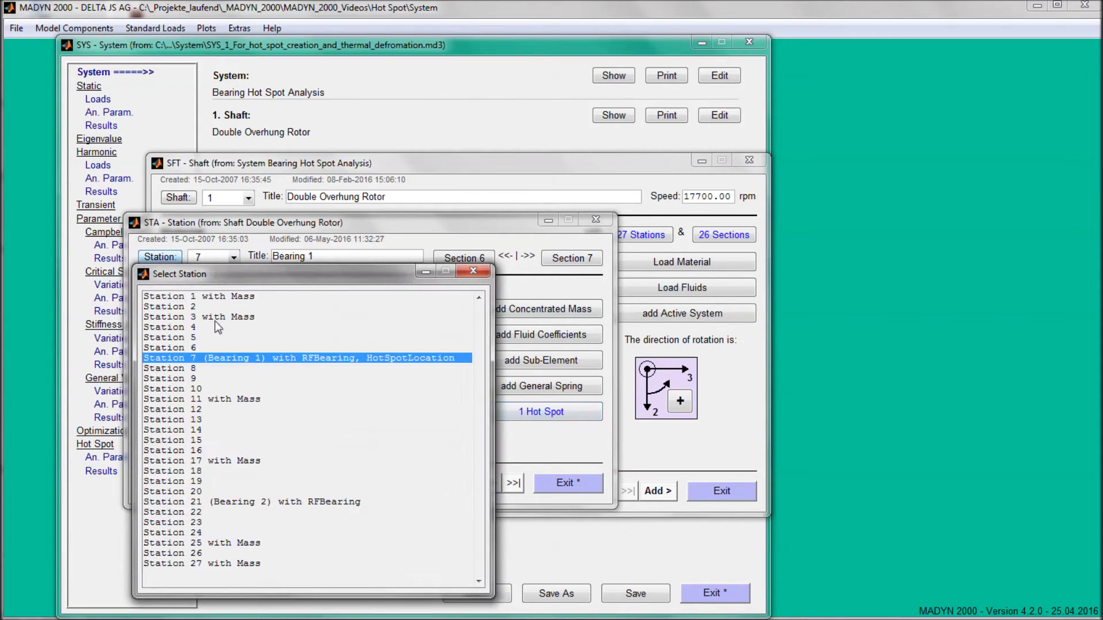
double_click(239, 500)
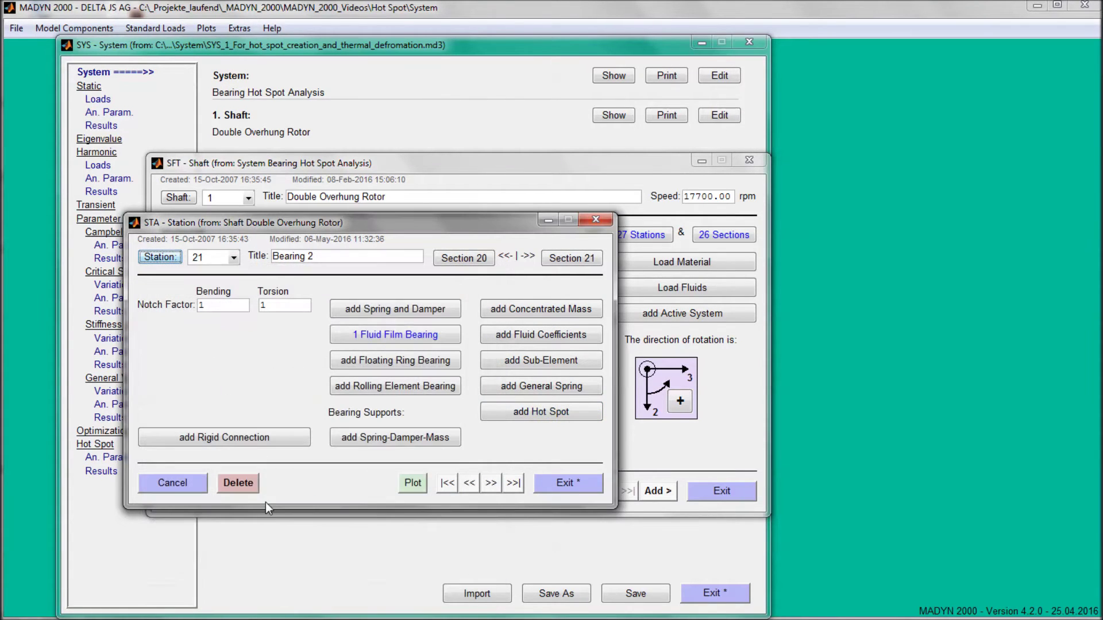
click(539, 412)
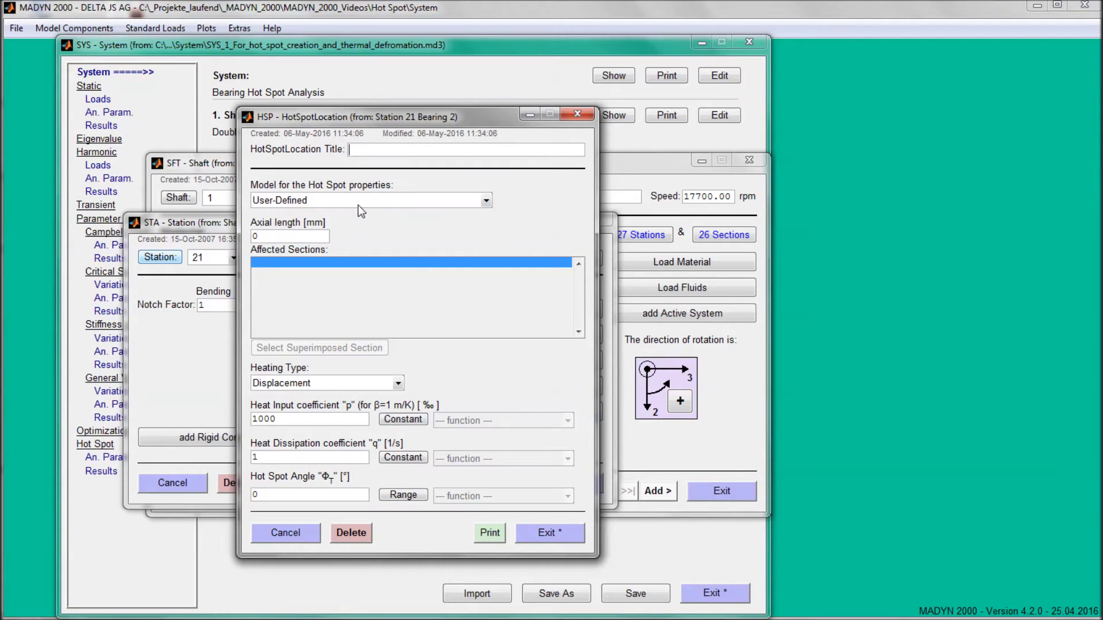
click(357, 205)
click(361, 224)
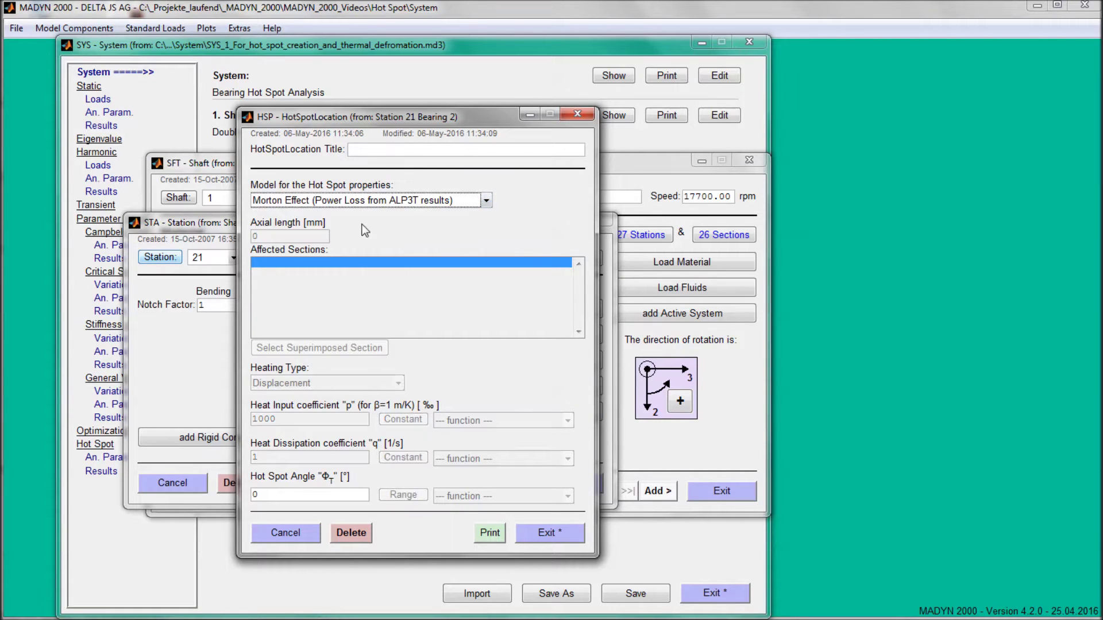
click(574, 532)
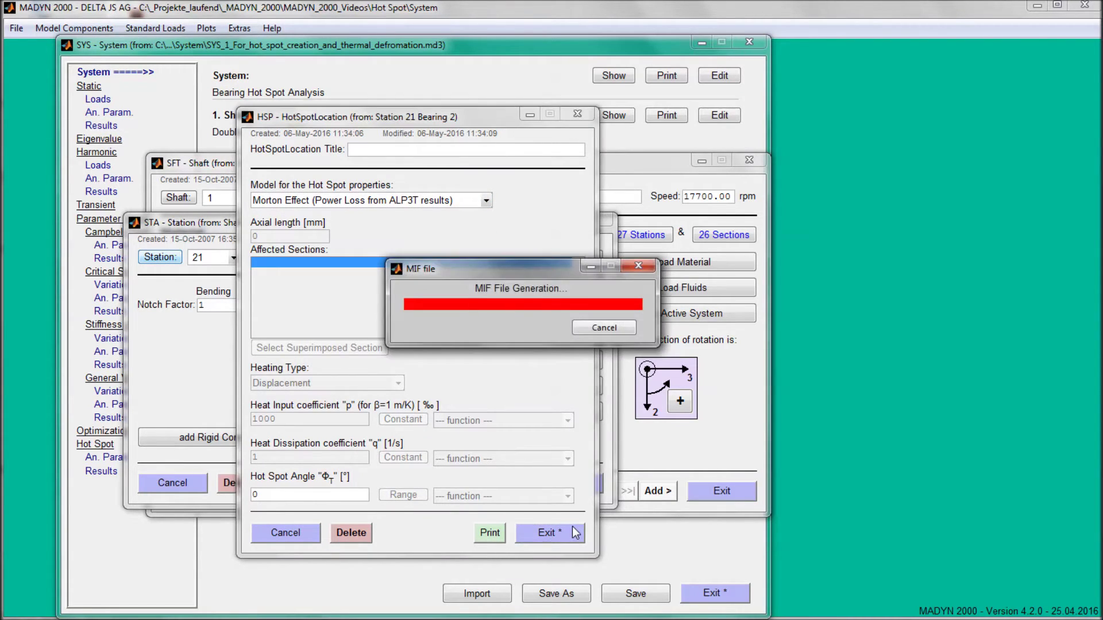
click(577, 485)
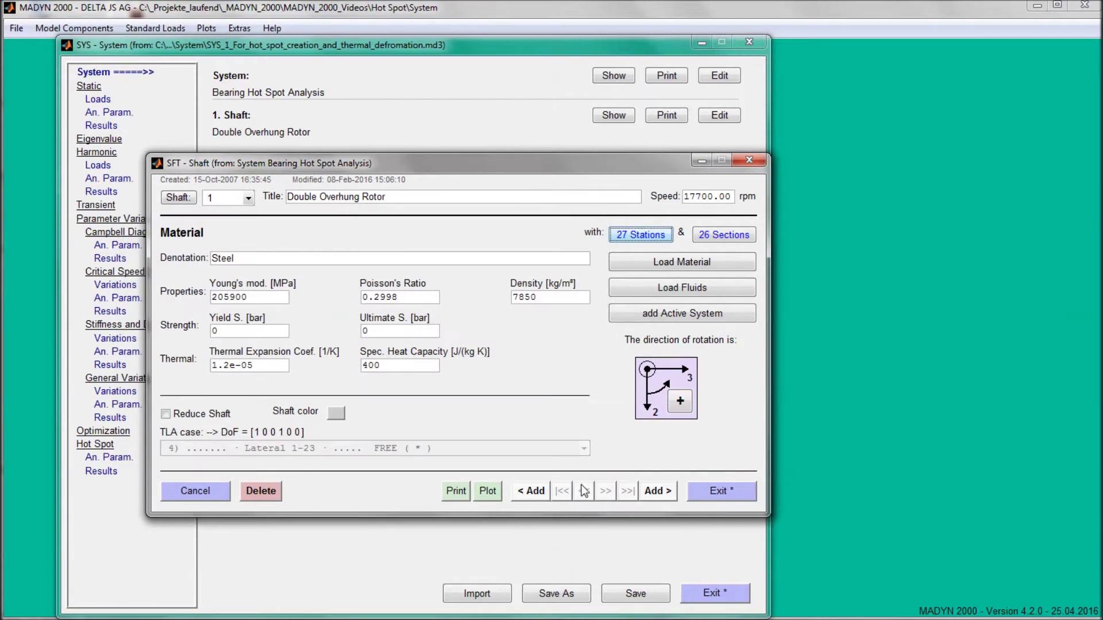
click(702, 489)
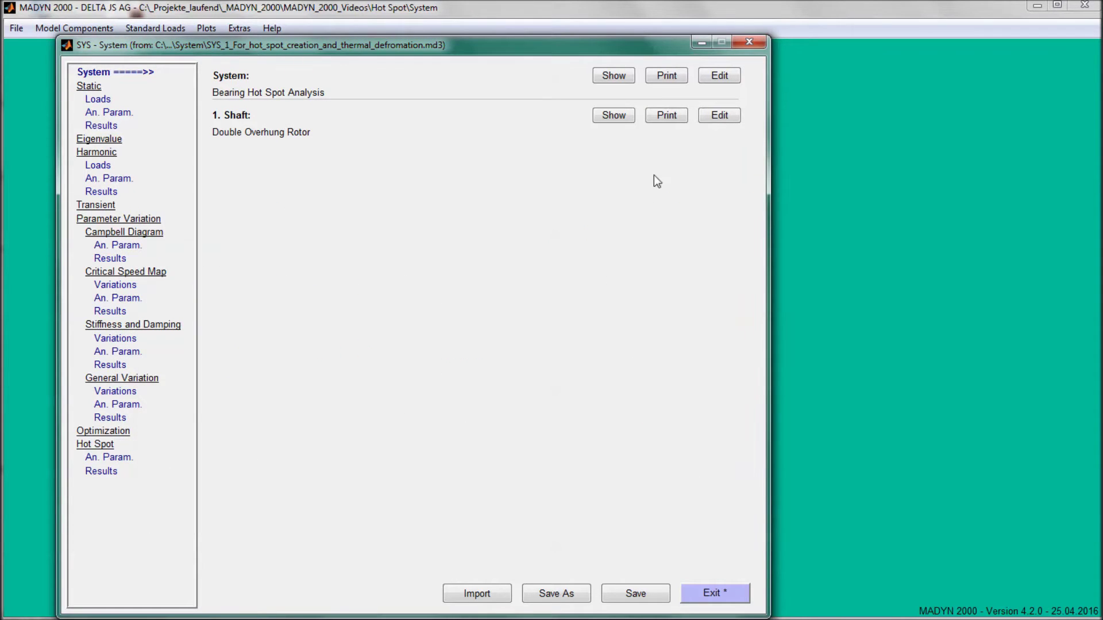
- View the shaft geometry plot showing hot spot markers at Bearings 1 and 2, then close it
click(623, 116)
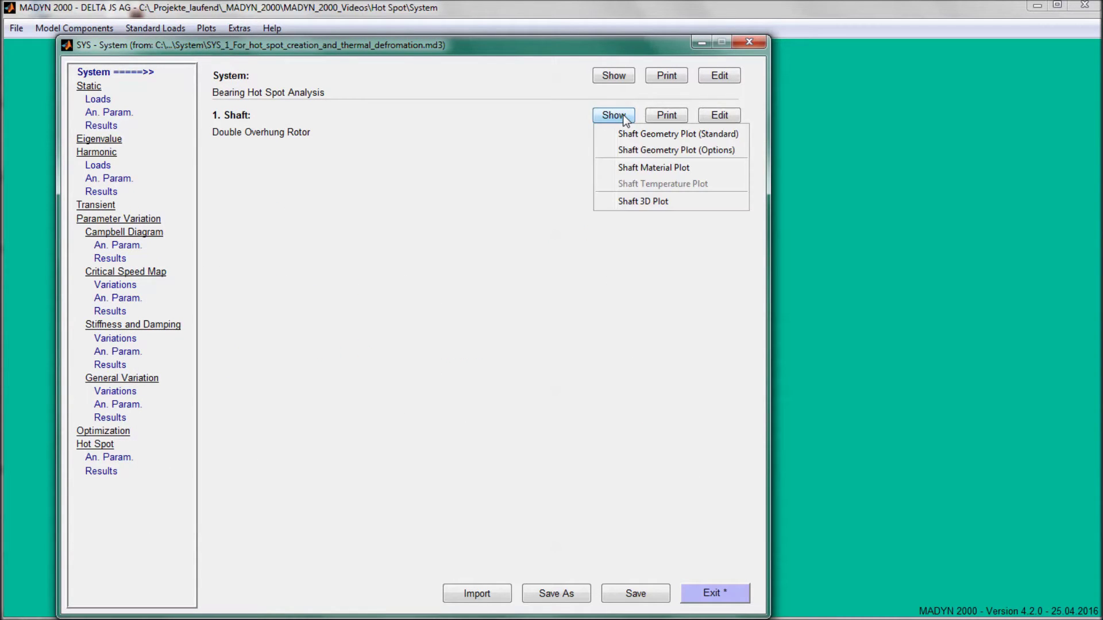
click(630, 148)
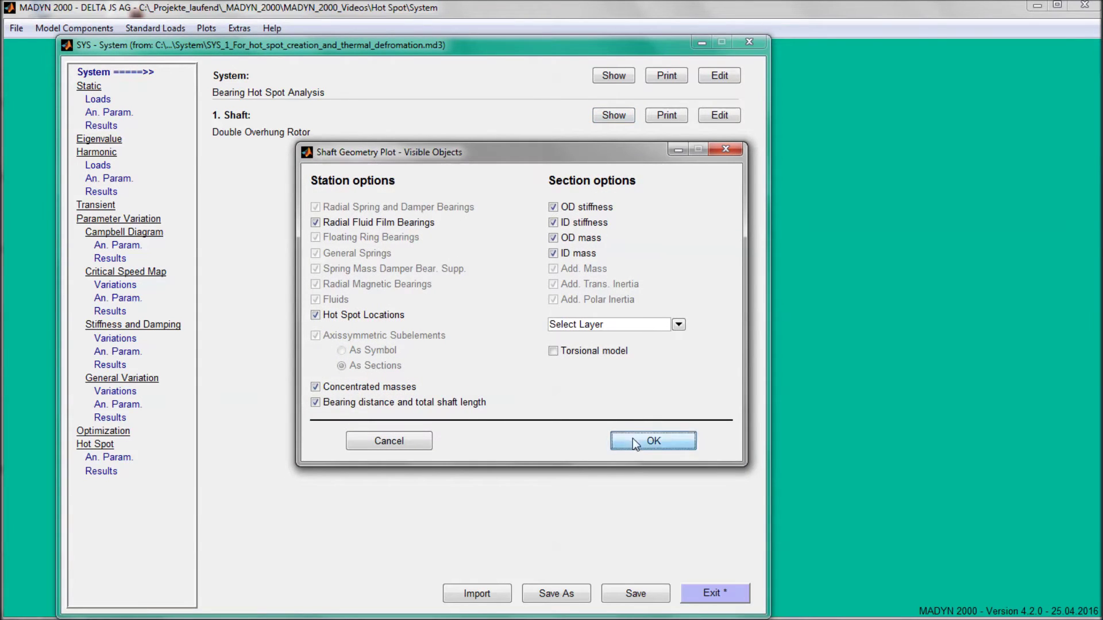
click(634, 435)
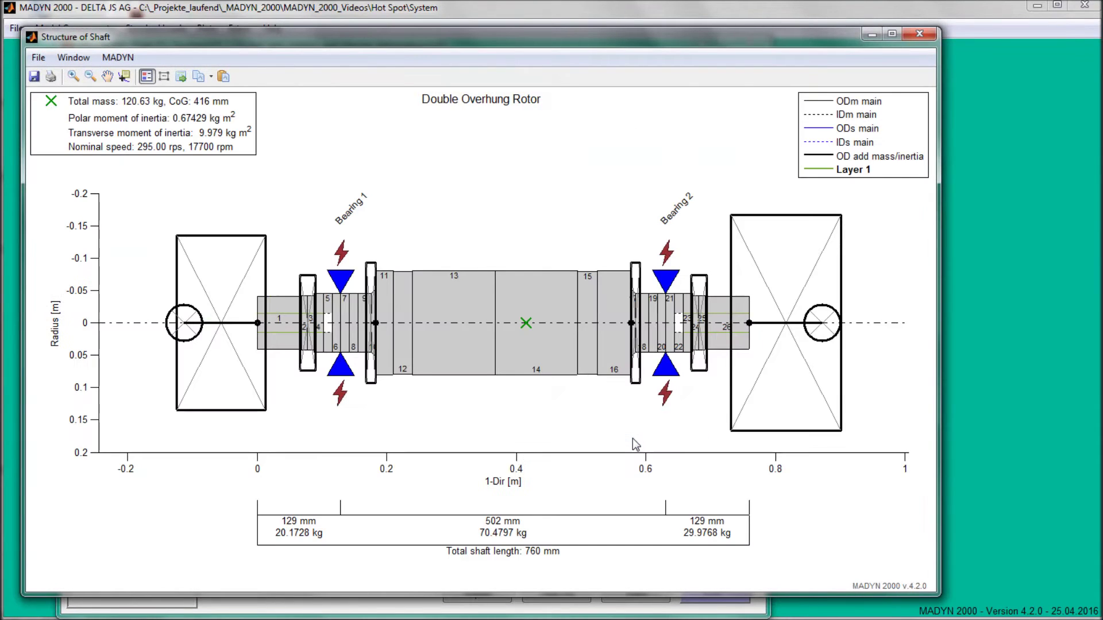
click(911, 36)
- Add a Thermal Deformation static analysis and calculate it for hot spots at Stations 7 and 21
click(118, 114)
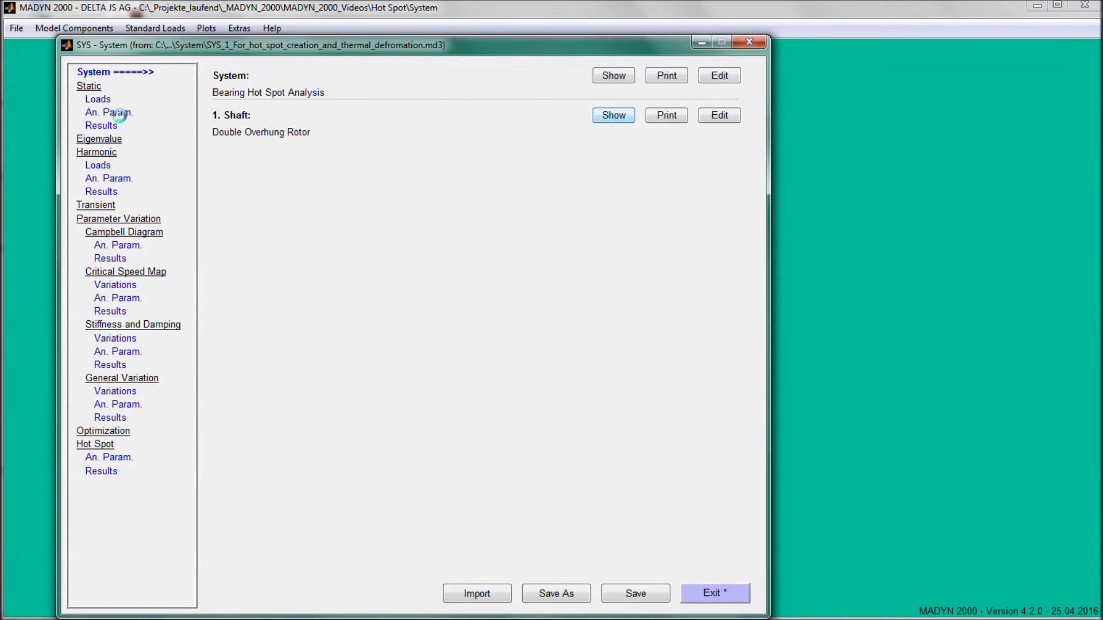
click(674, 116)
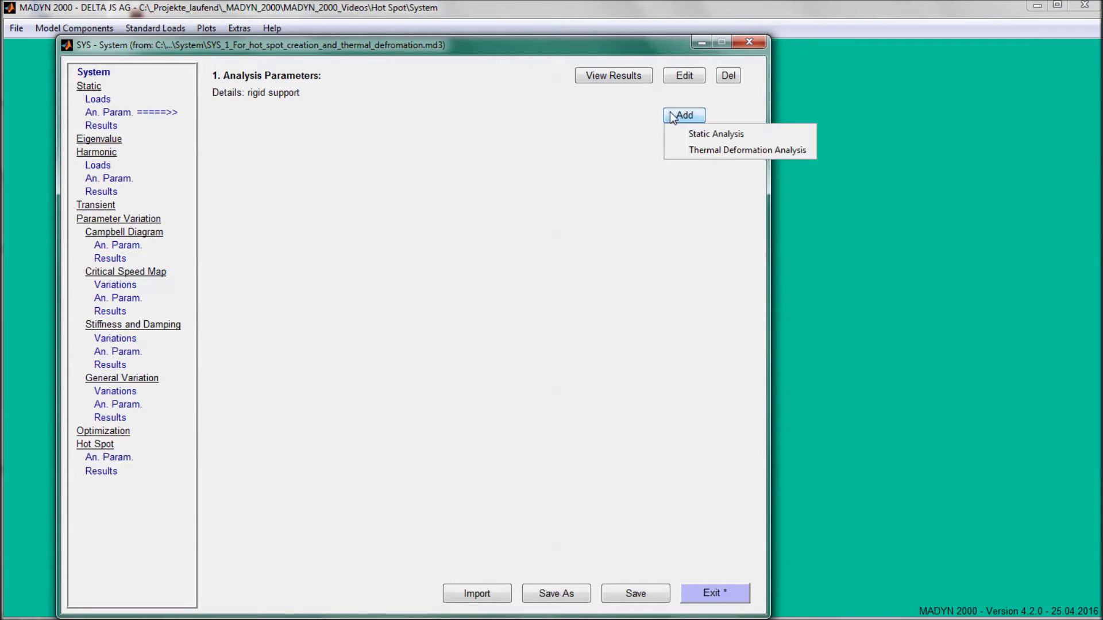
click(710, 149)
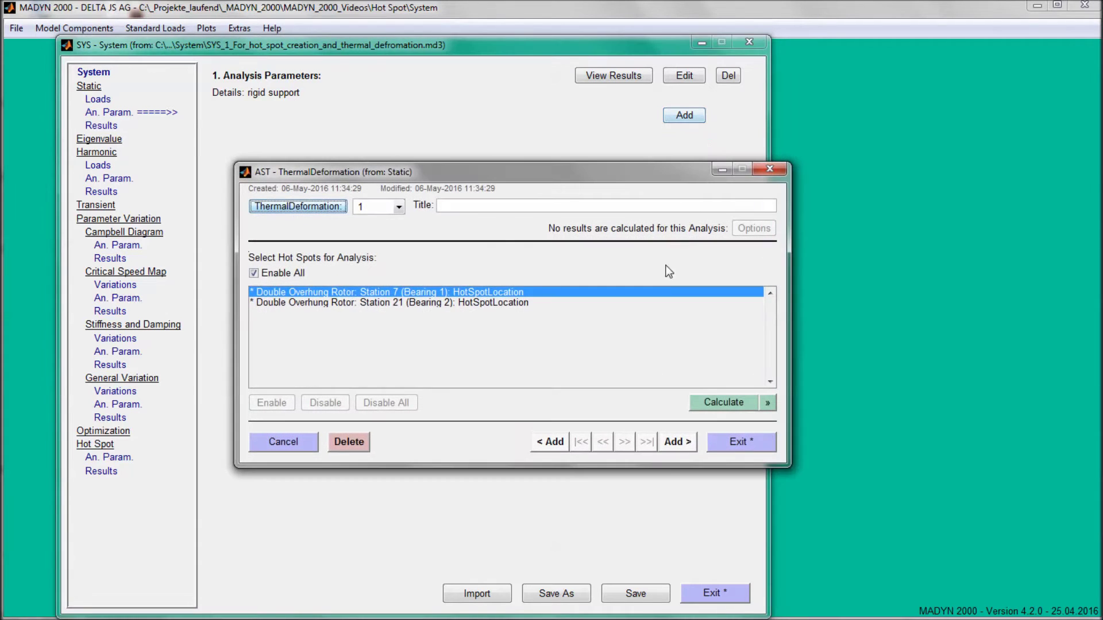
click(715, 402)
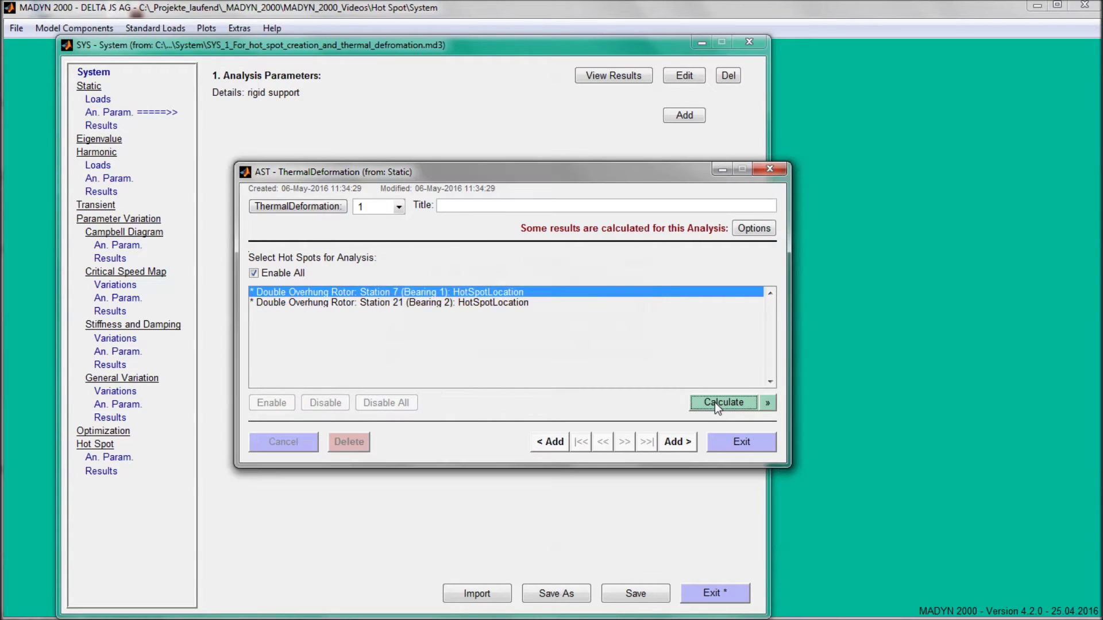
- Plot the displacements of static Result 2, the thermal deformation result, for Station 7
click(723, 442)
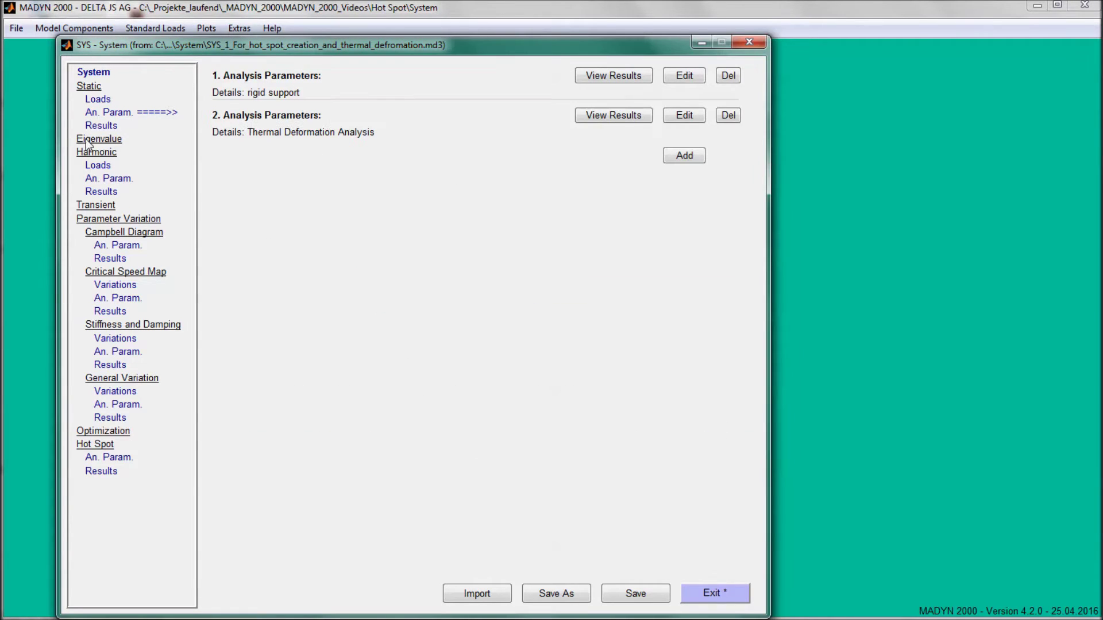
click(96, 126)
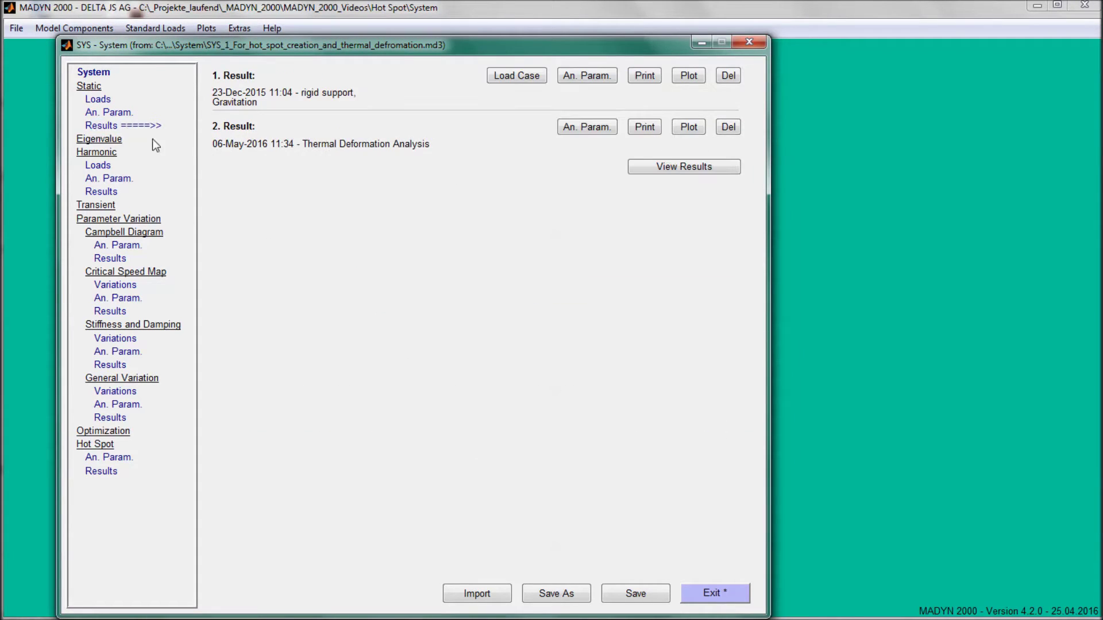
click(689, 126)
click(701, 143)
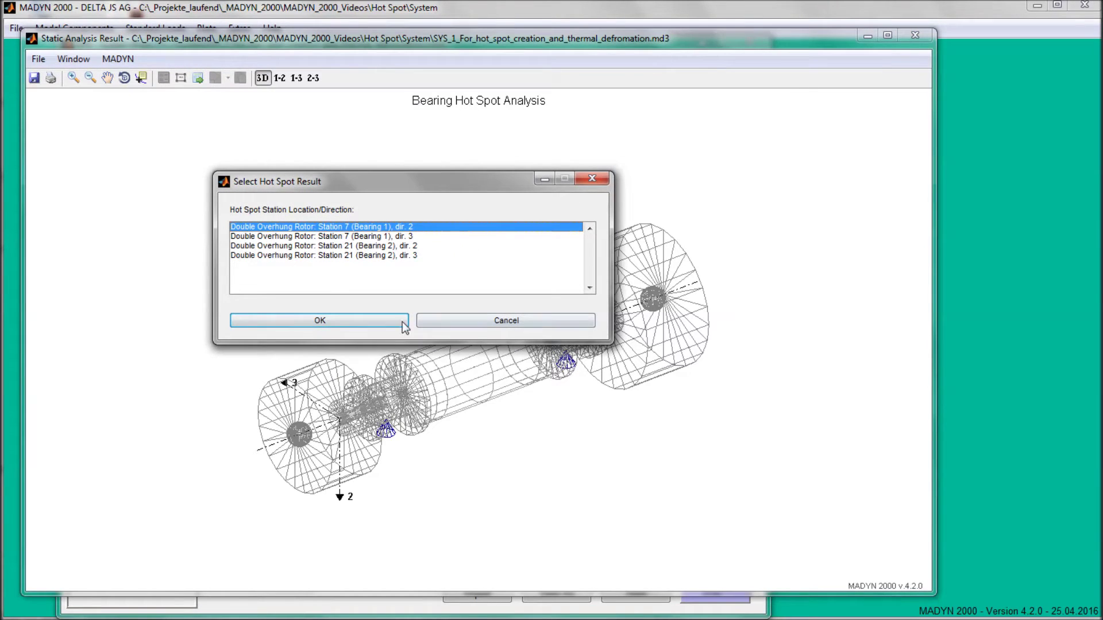
click(323, 320)
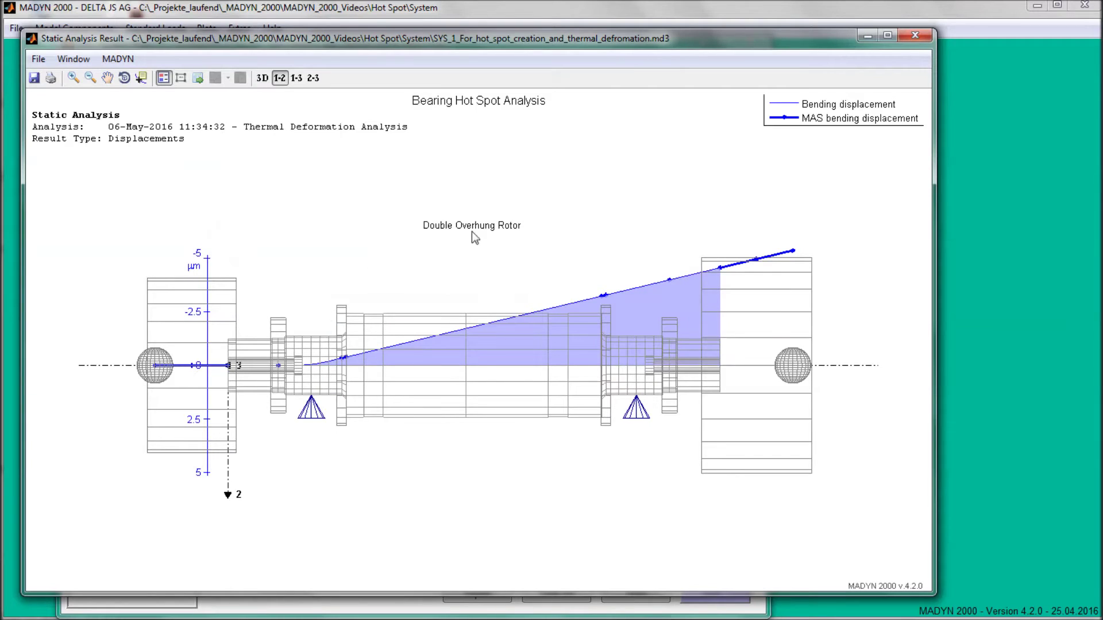
- Calculate a hot spot analysis: static-result loads, relative speed 20:1:180, heat-ratio threshold, critical speeds
click(914, 38)
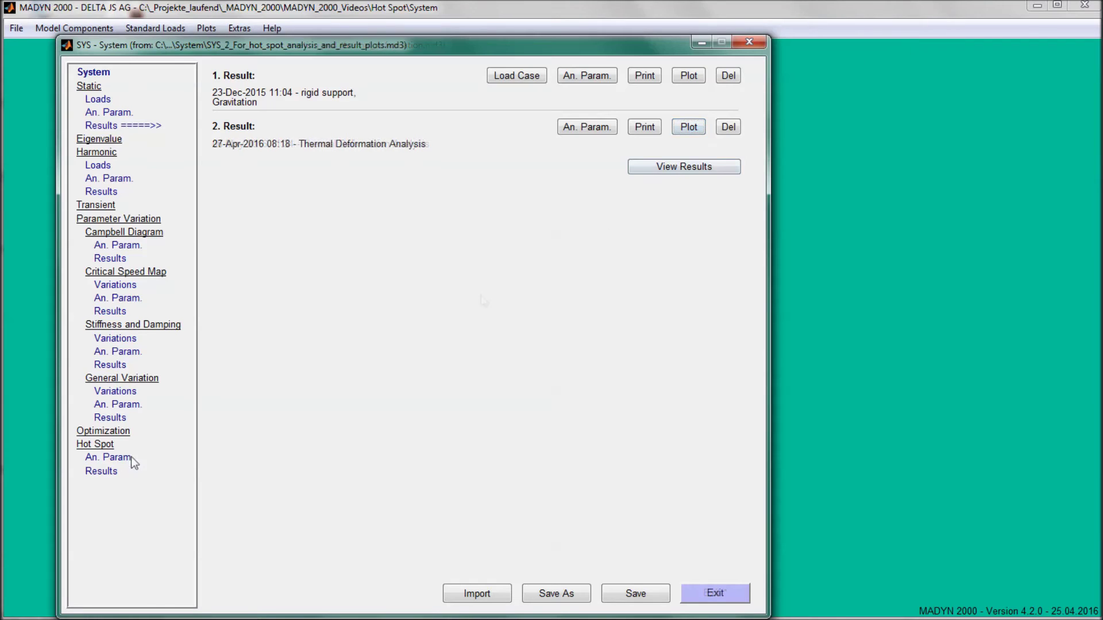
click(131, 458)
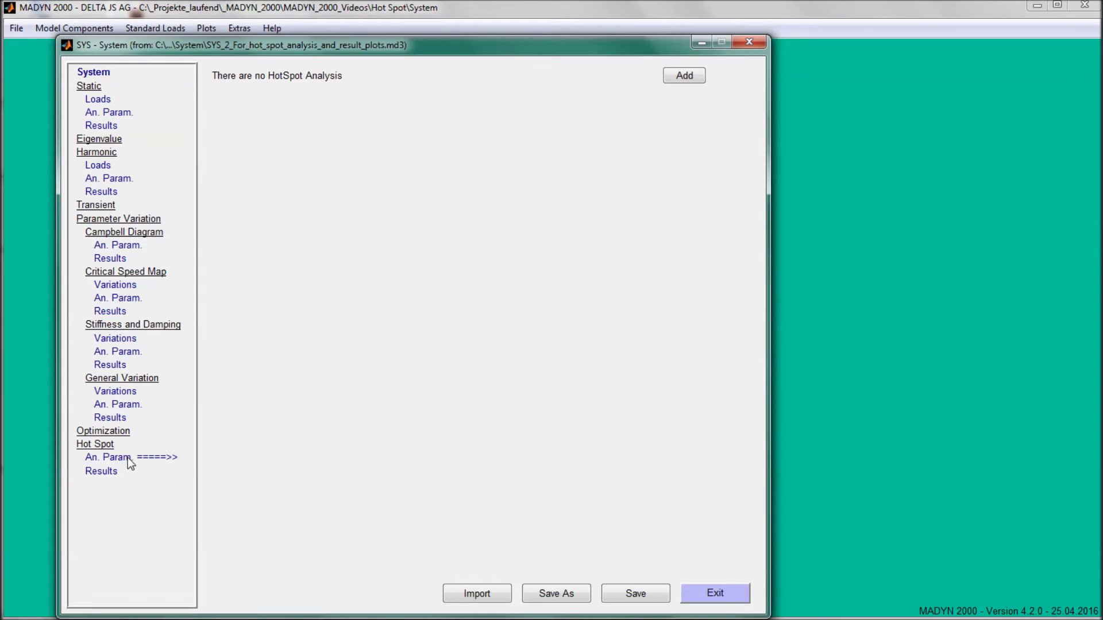
click(688, 75)
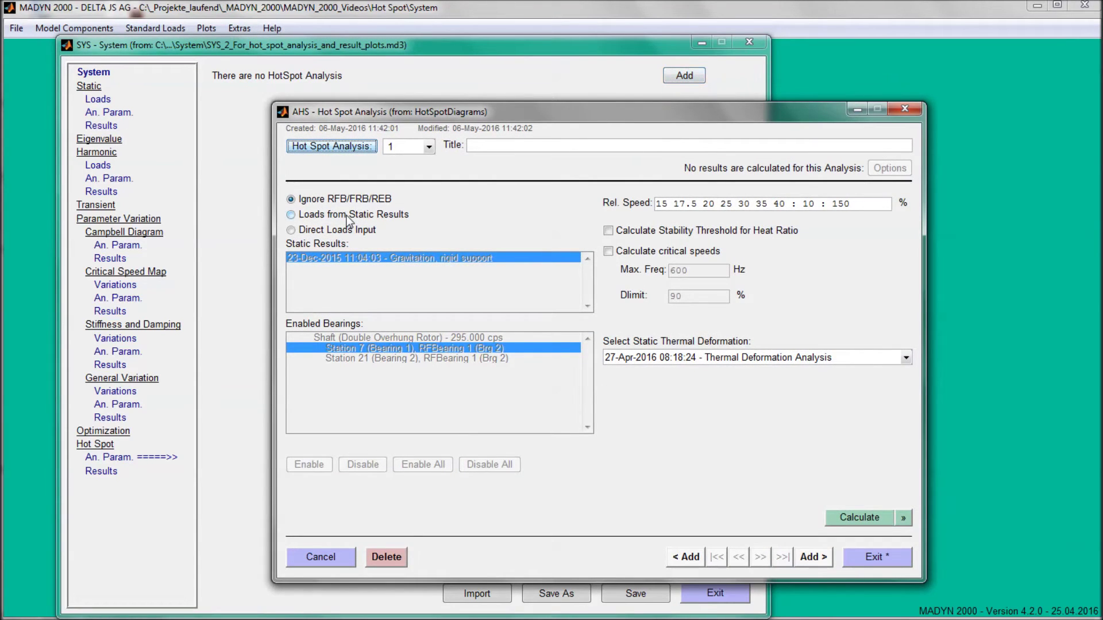
click(347, 217)
click(673, 204)
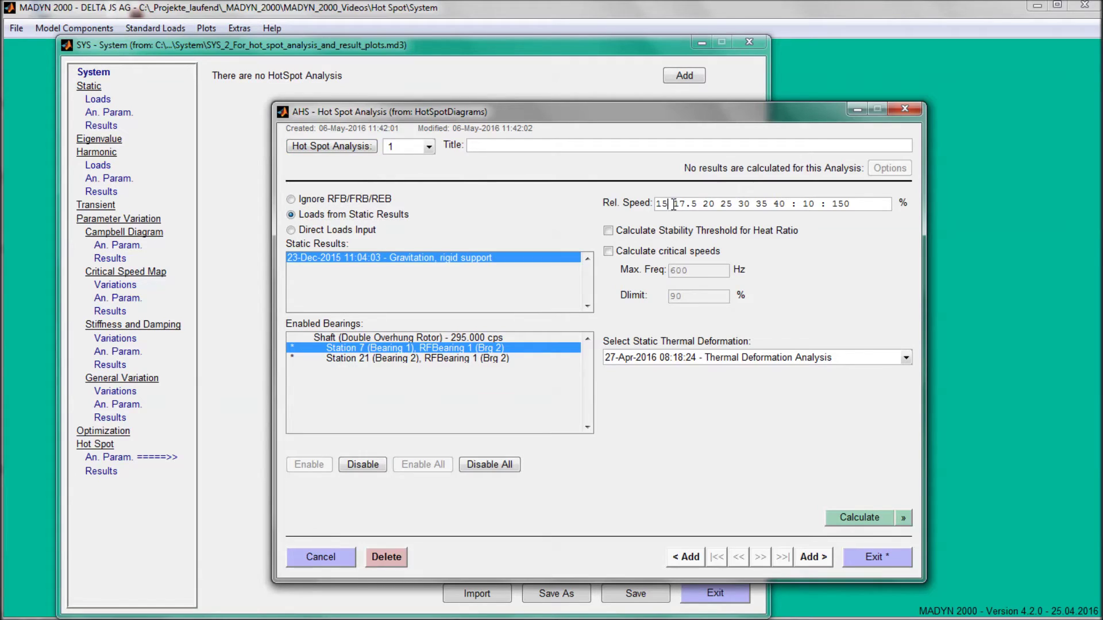
key(ctrl+a)
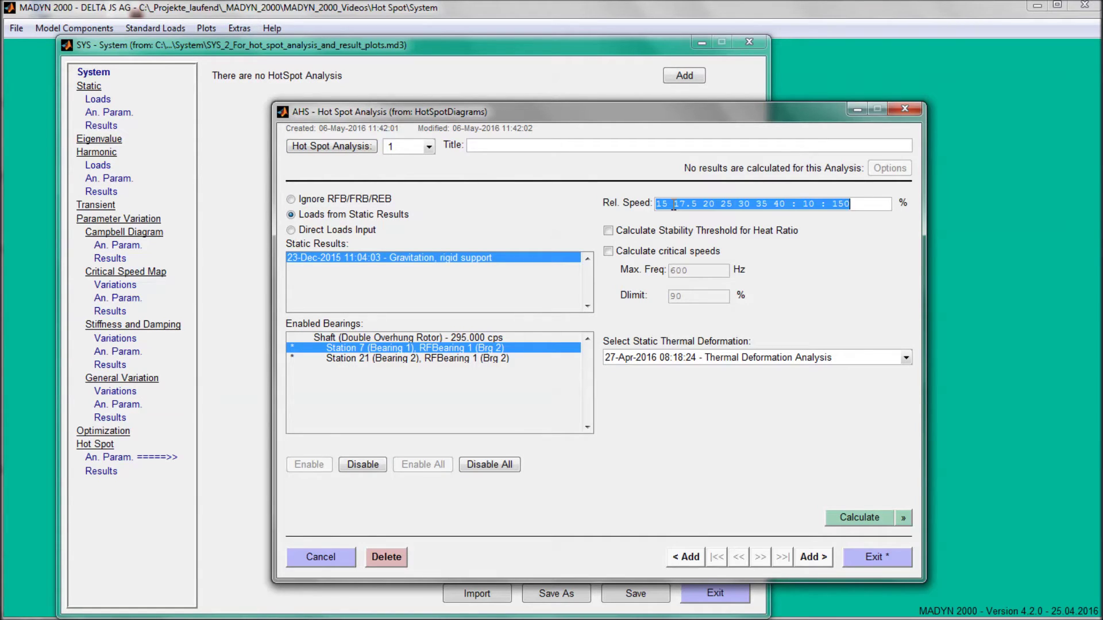
text(20:1)
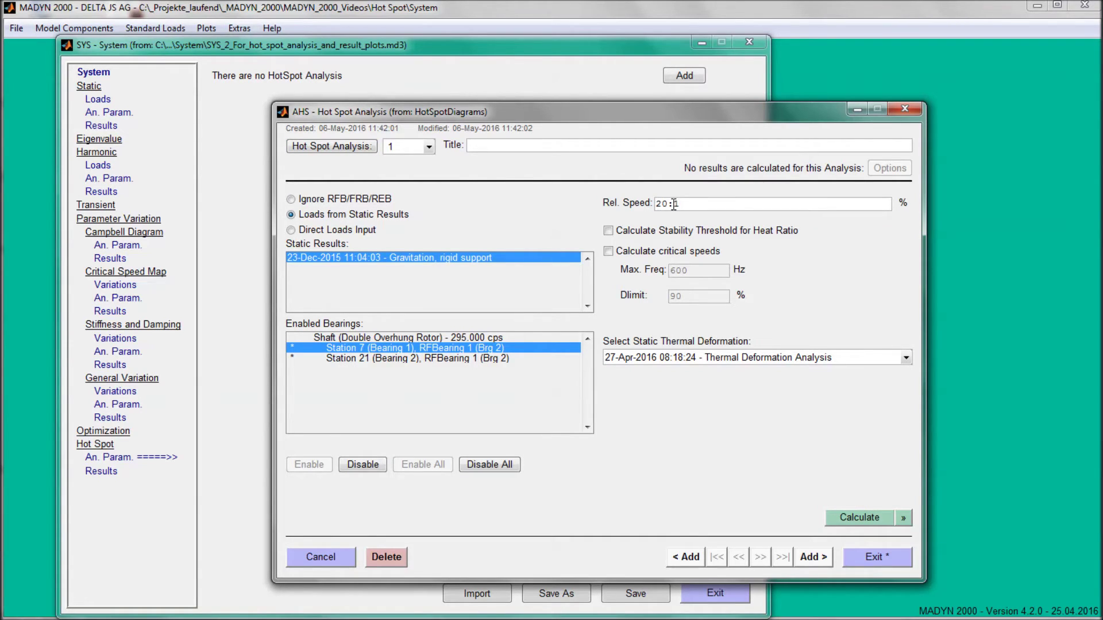
text(:180)
click(617, 230)
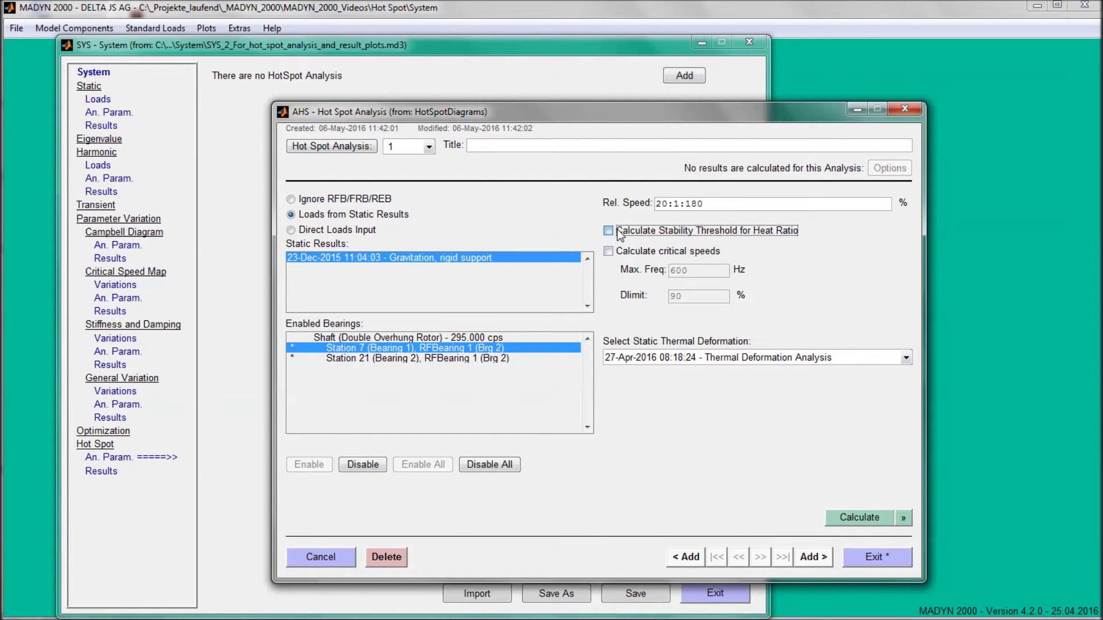
click(614, 252)
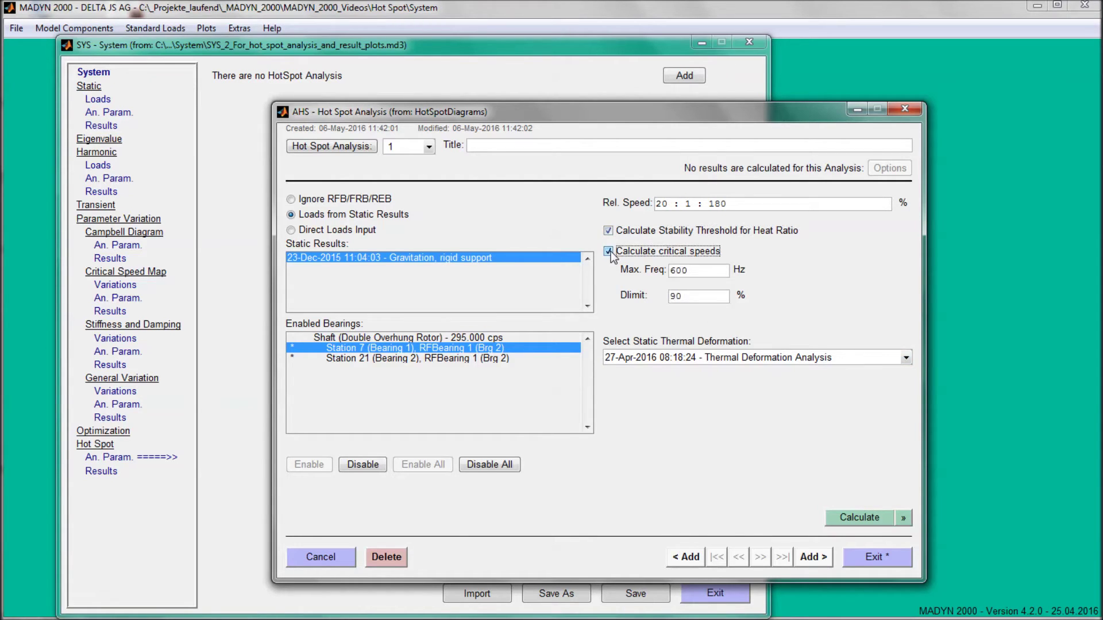
click(863, 517)
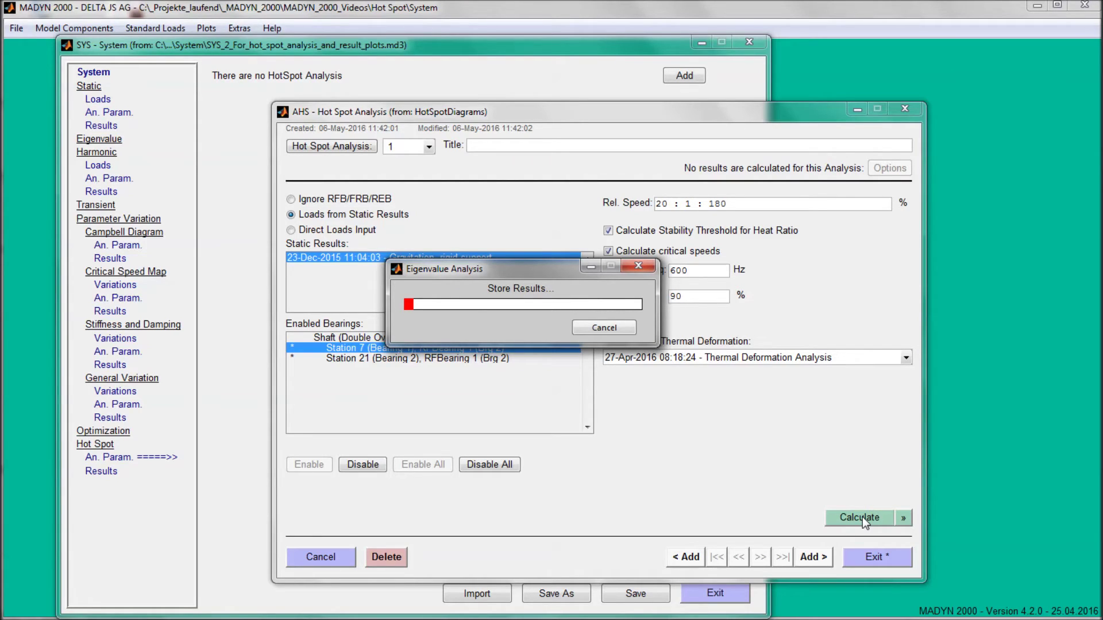
click(854, 560)
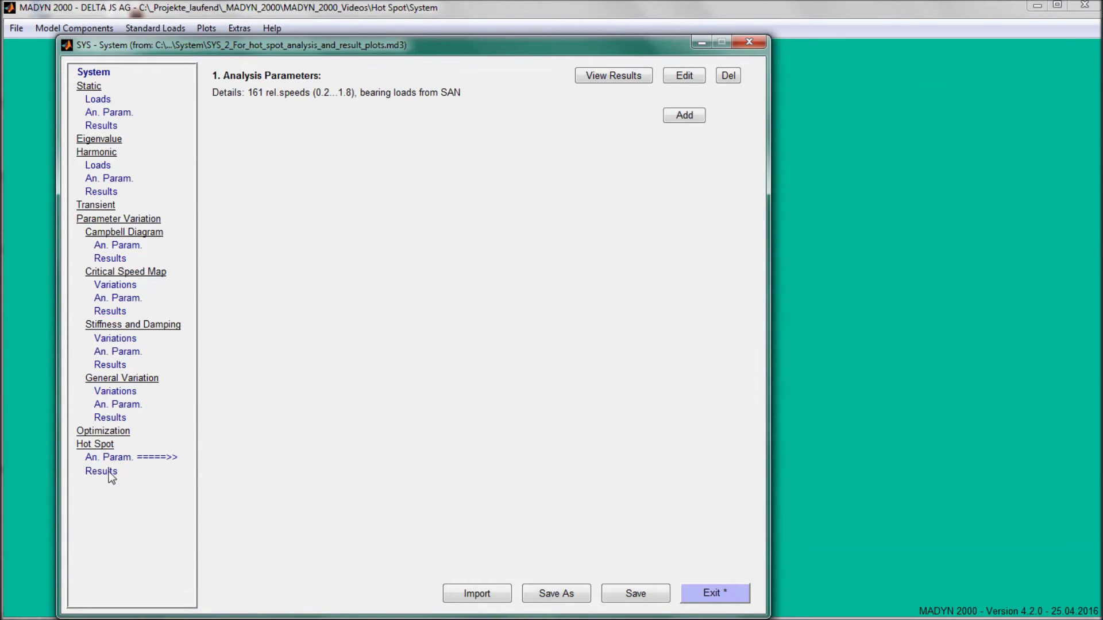
- Plot the hot spot Stability Threshold diagram with its heat-ratio unstable areas, then close it
click(104, 471)
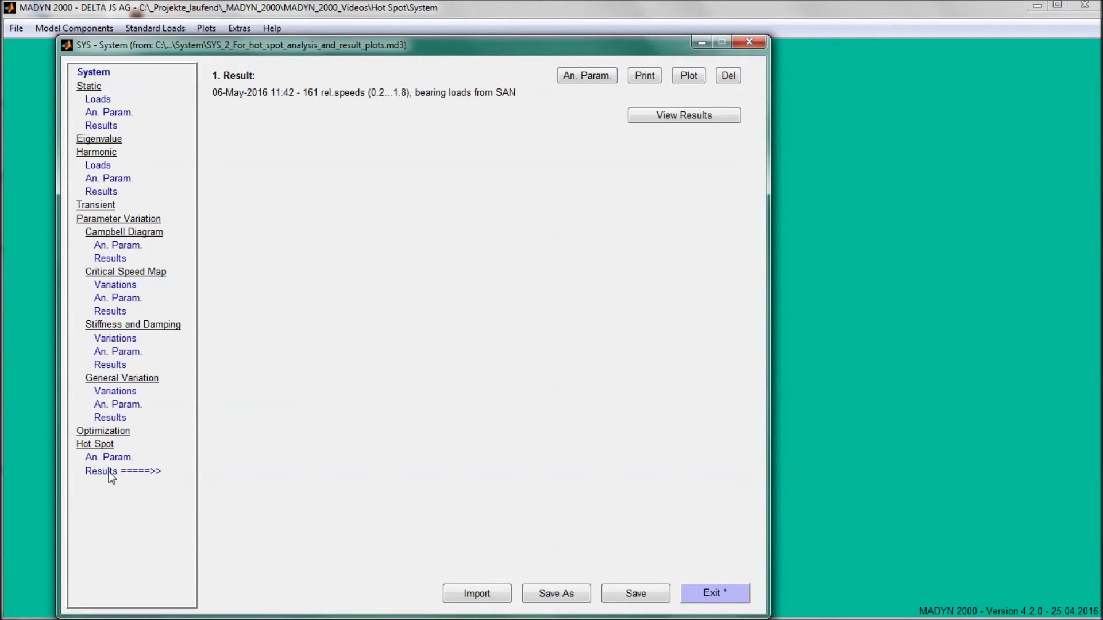
click(687, 76)
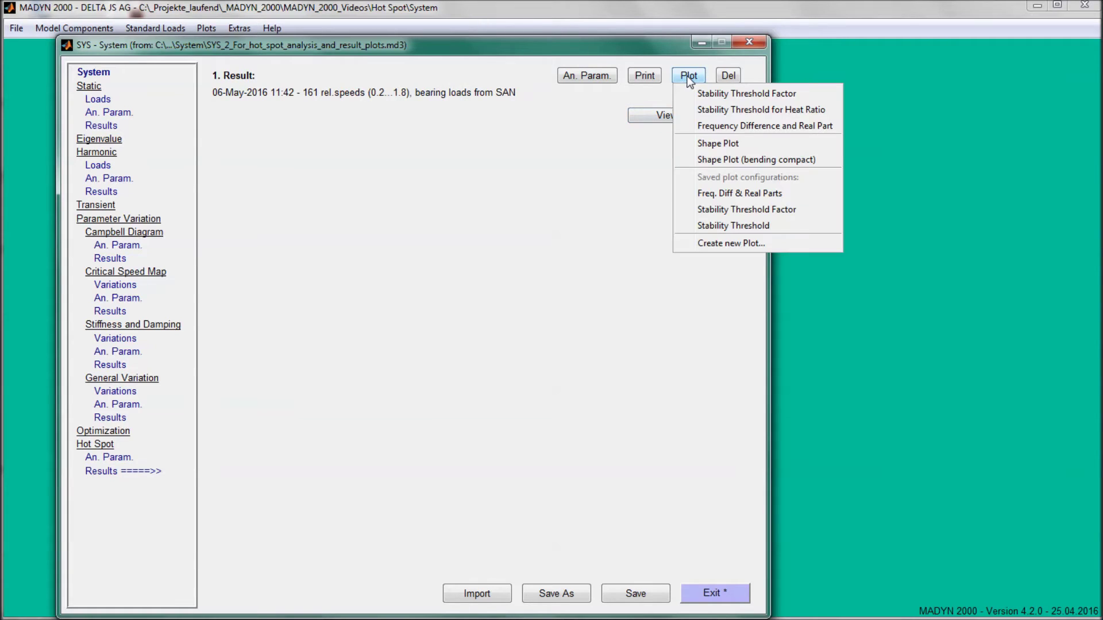
click(729, 226)
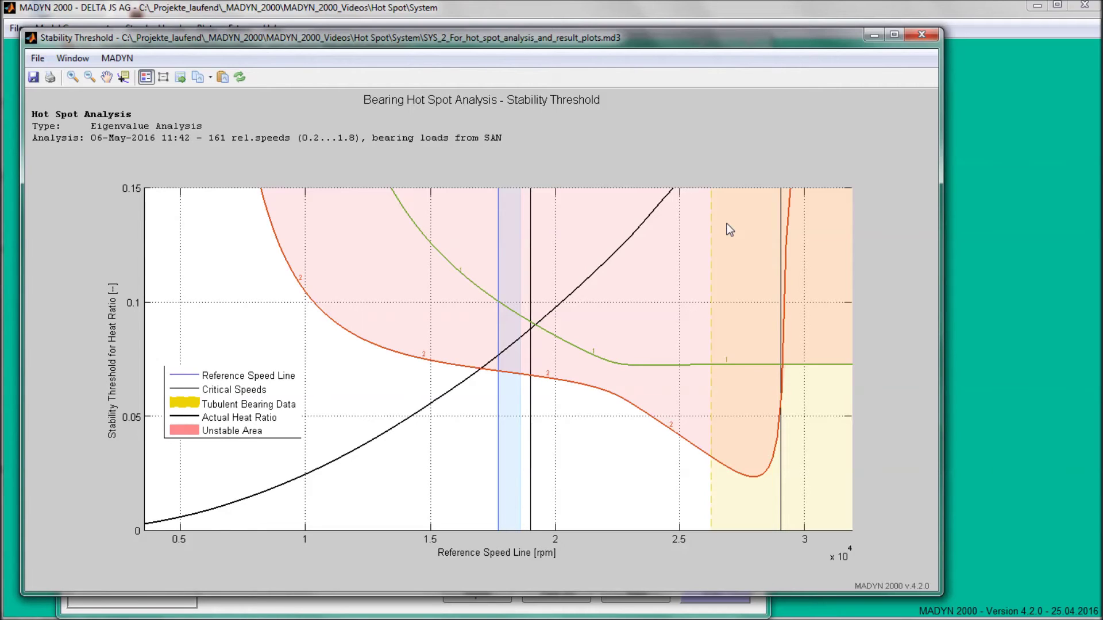
click(919, 36)
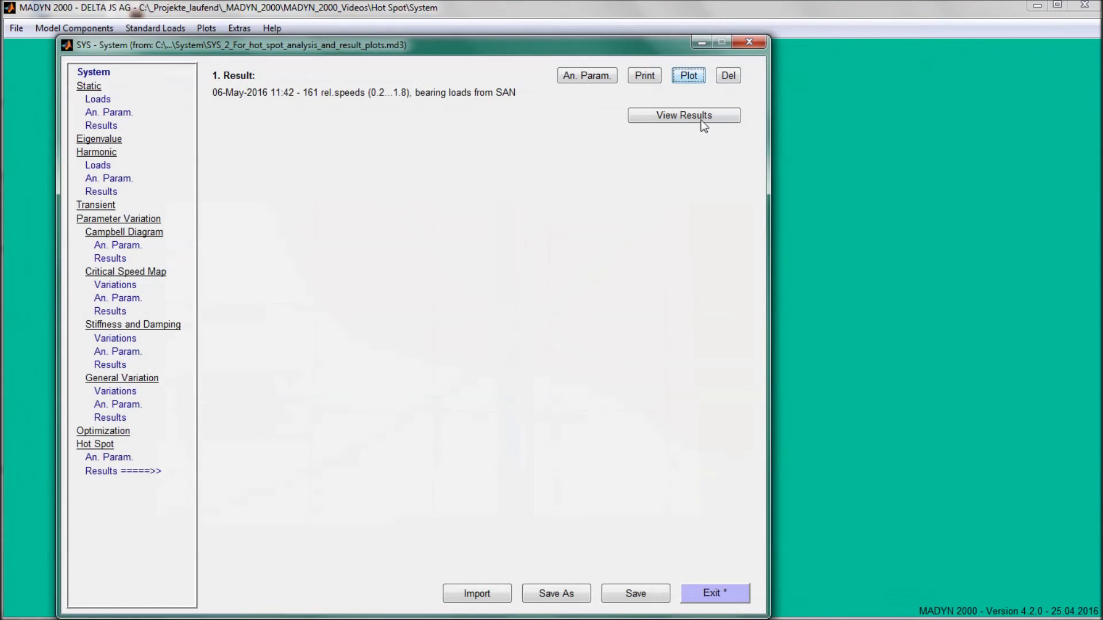
click(691, 81)
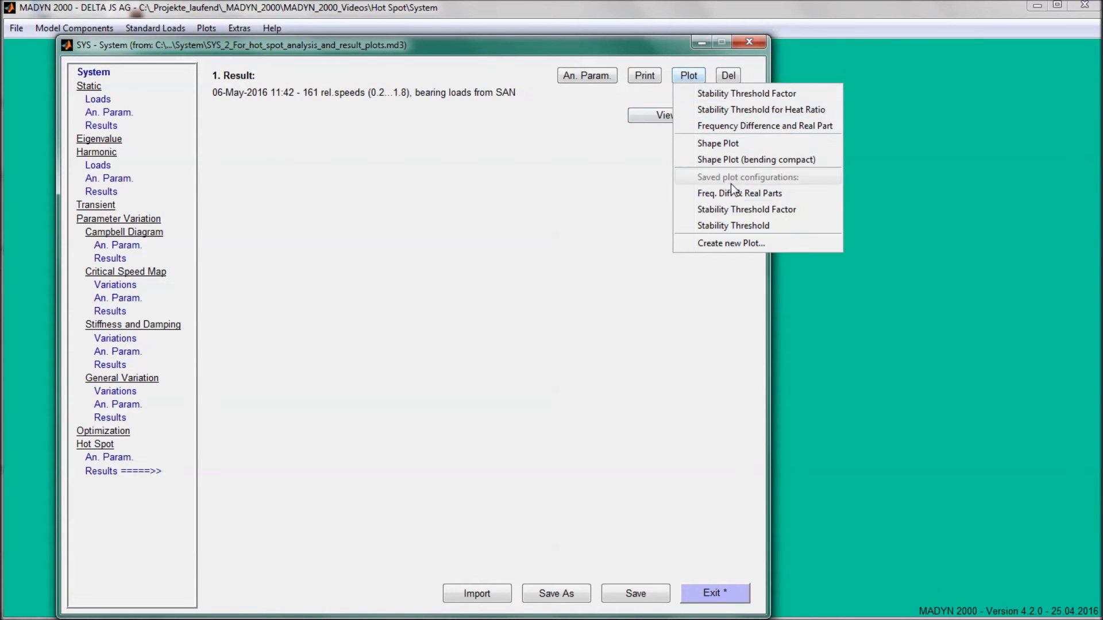
click(735, 211)
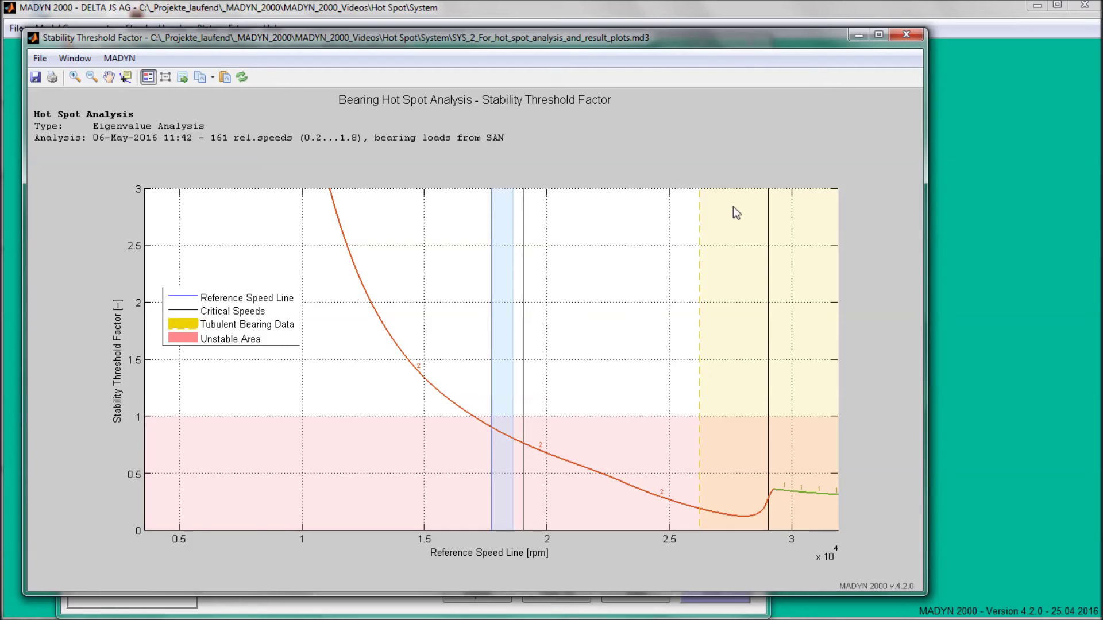
click(905, 37)
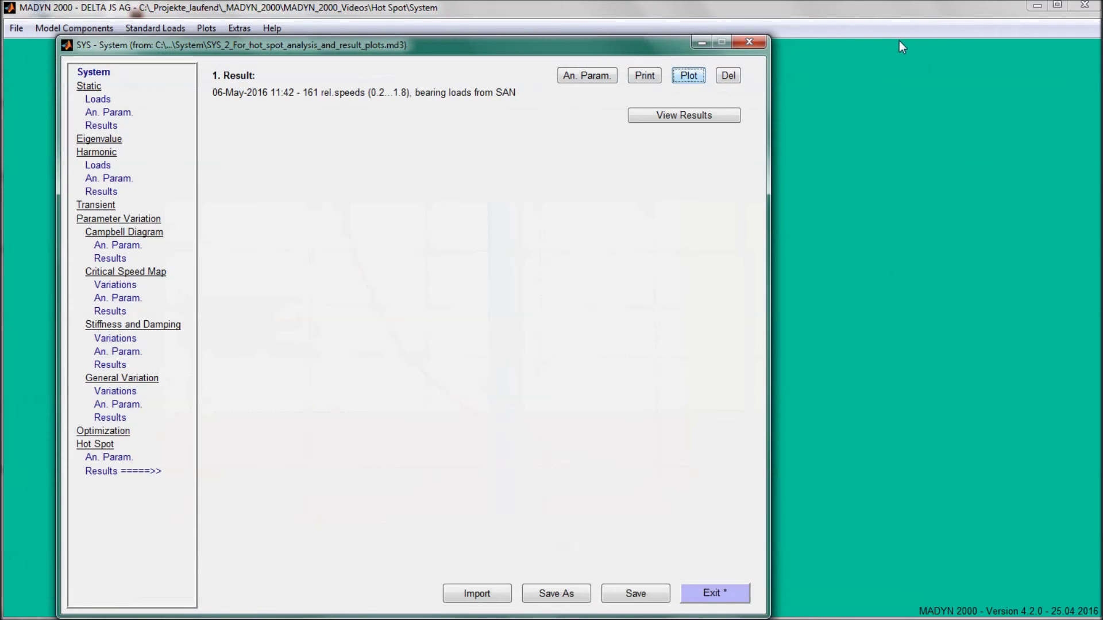
- Plot compact bending mode shapes at 18000 rpm (shown at 18,054 rpm), then close the plot
click(694, 77)
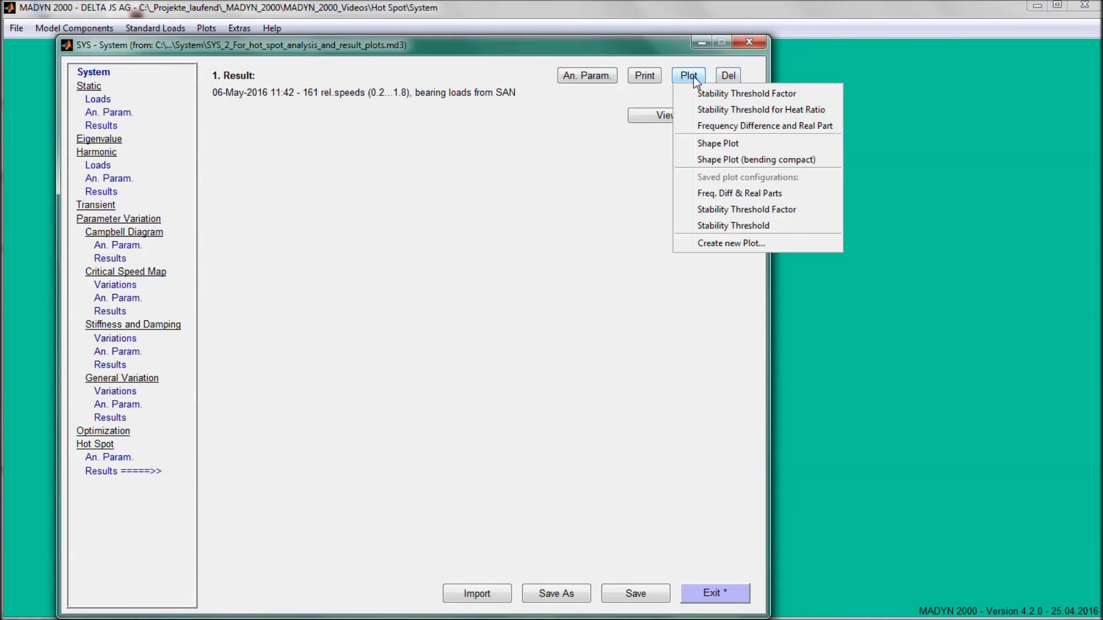
click(719, 157)
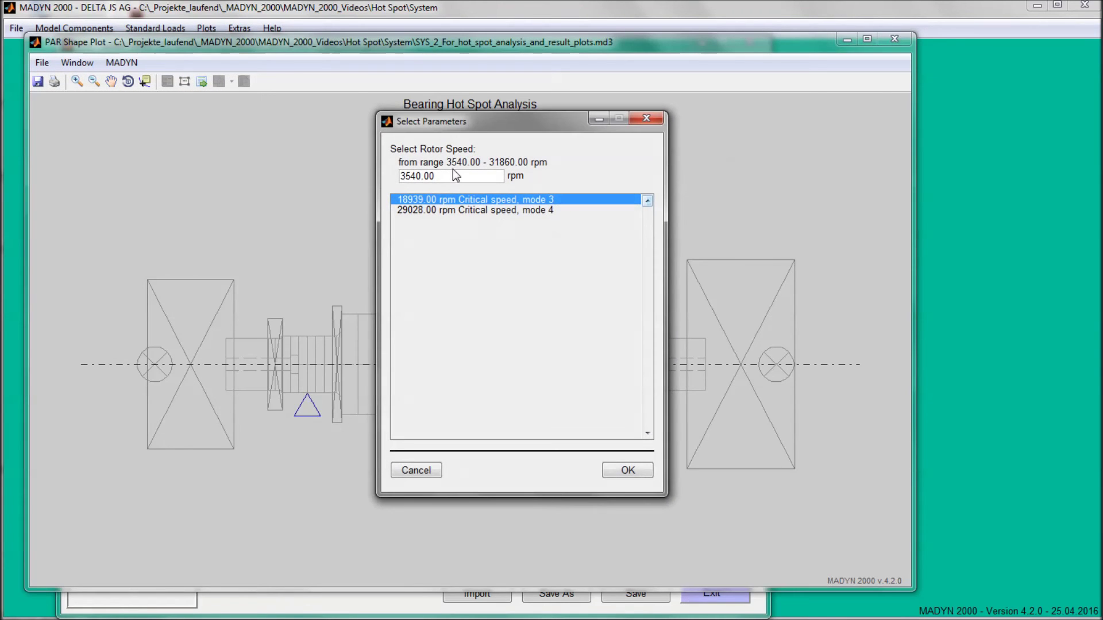
drag(438, 176, 400, 176)
text(18000)
click(630, 470)
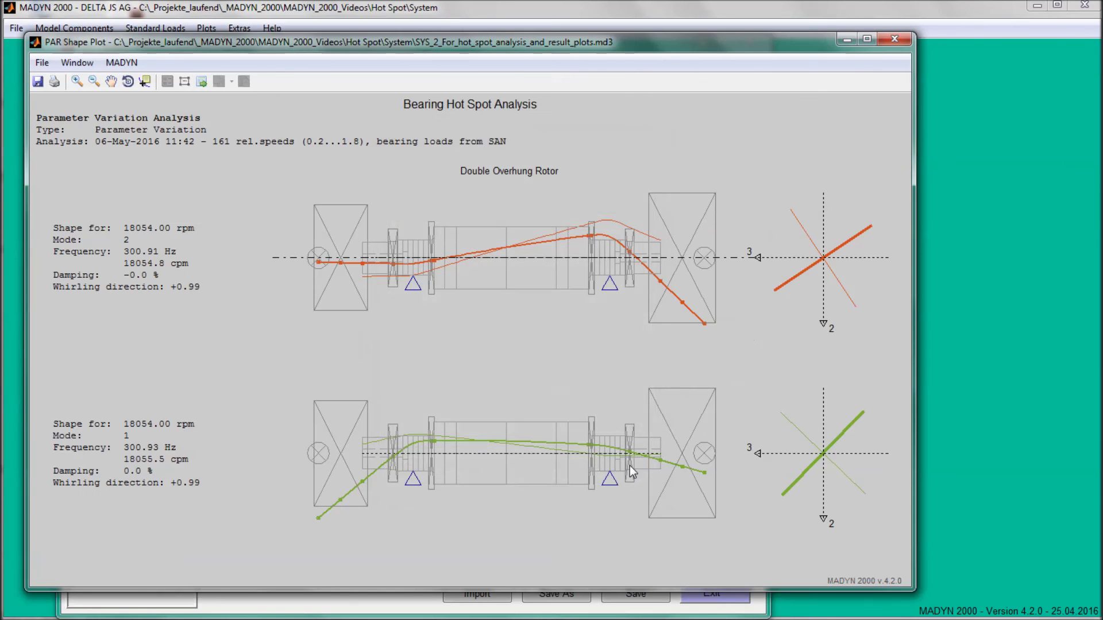
click(893, 41)
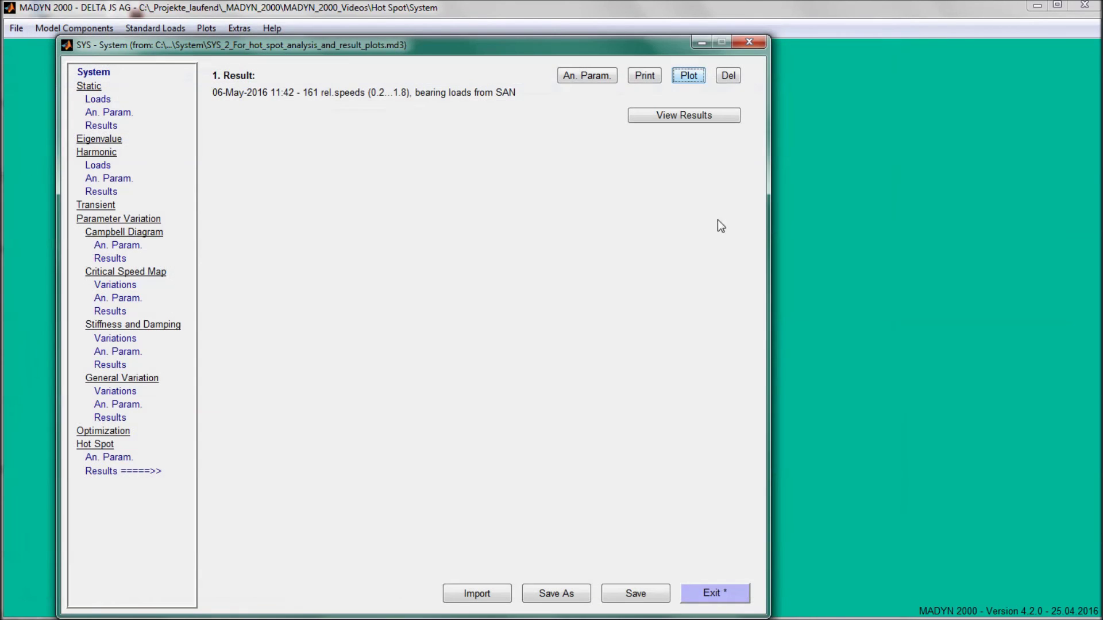